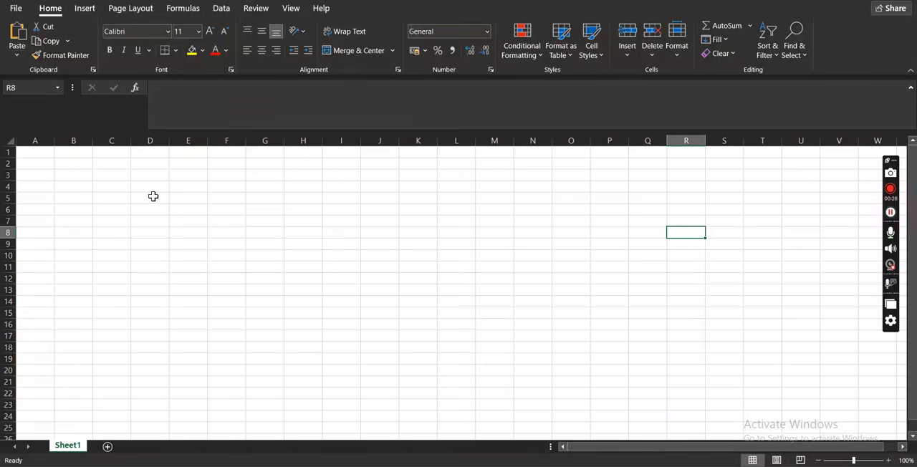
click(40, 153)
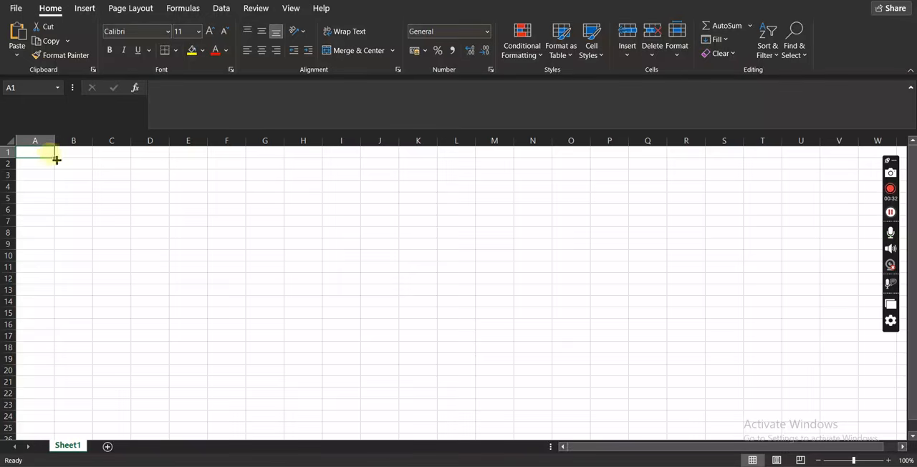
click(43, 162)
click(66, 164)
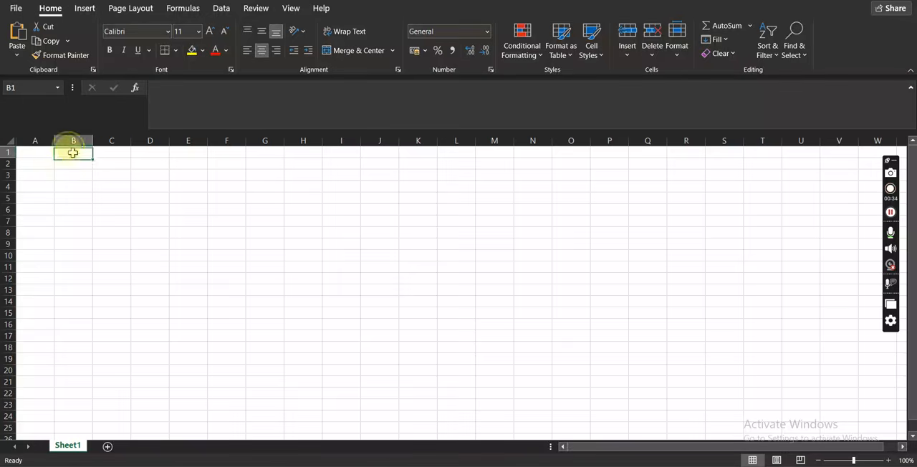
click(115, 165)
click(86, 176)
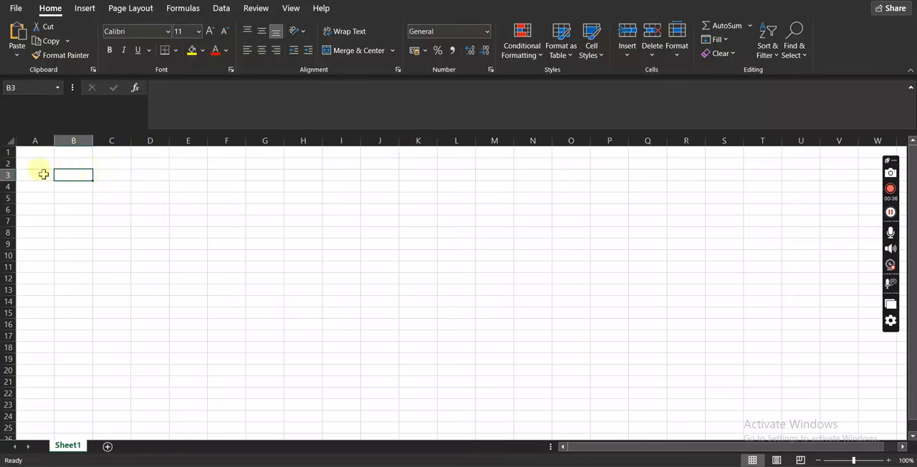
click(43, 175)
click(35, 188)
click(76, 189)
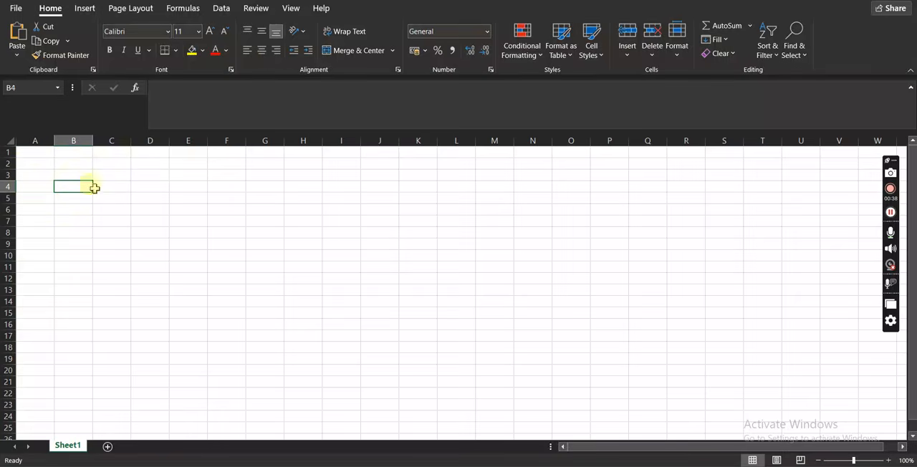
click(121, 150)
click(98, 172)
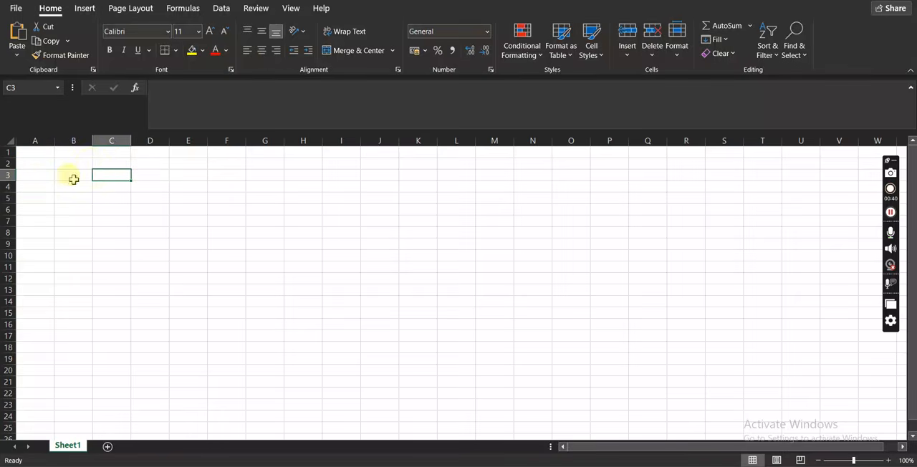
click(61, 176)
click(112, 179)
click(122, 197)
click(52, 166)
click(22, 150)
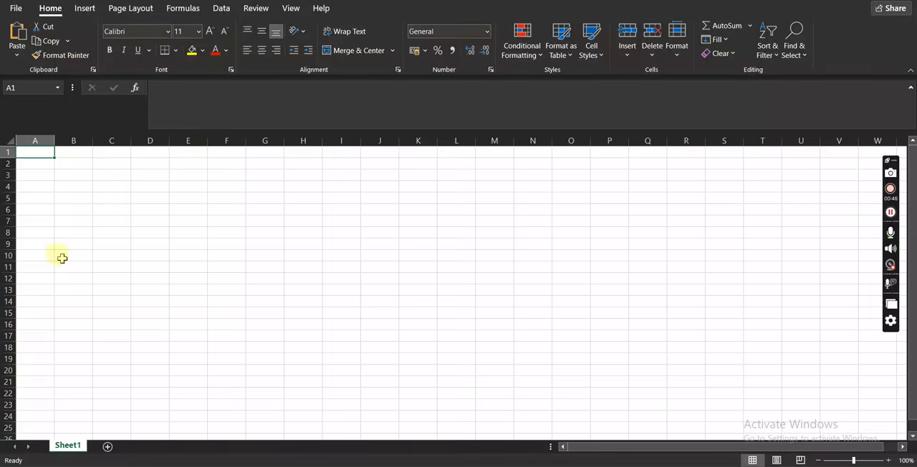
click(31, 153)
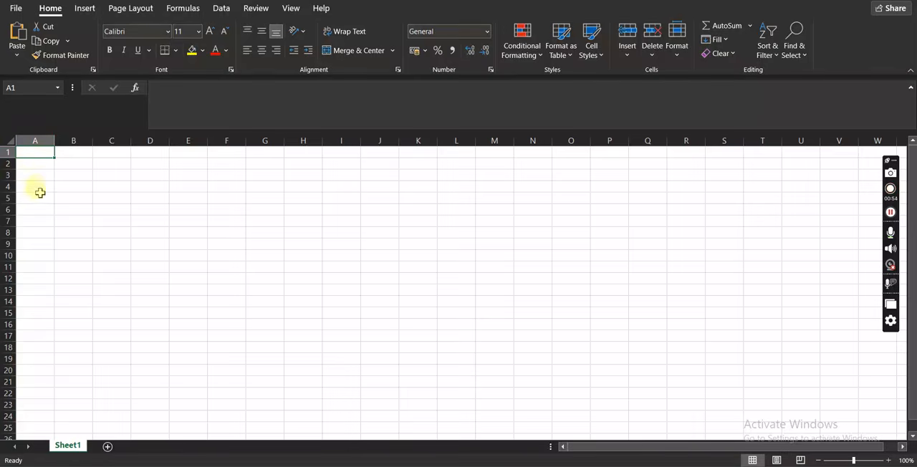
click(74, 154)
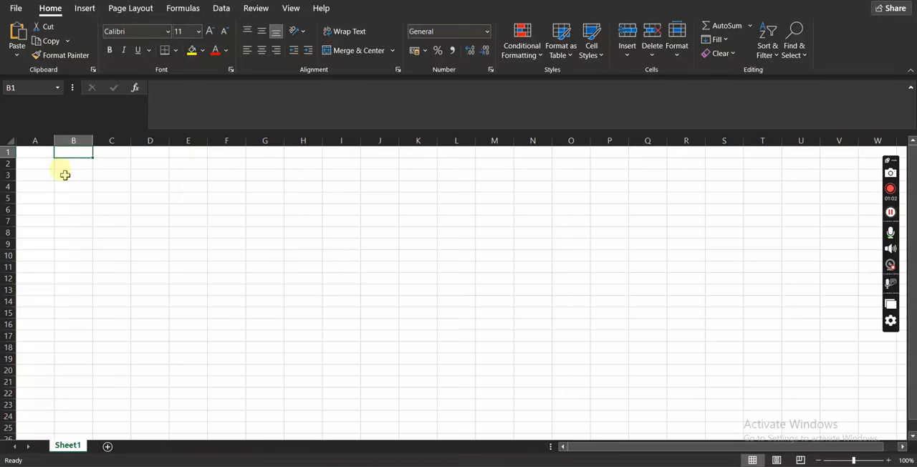
click(74, 165)
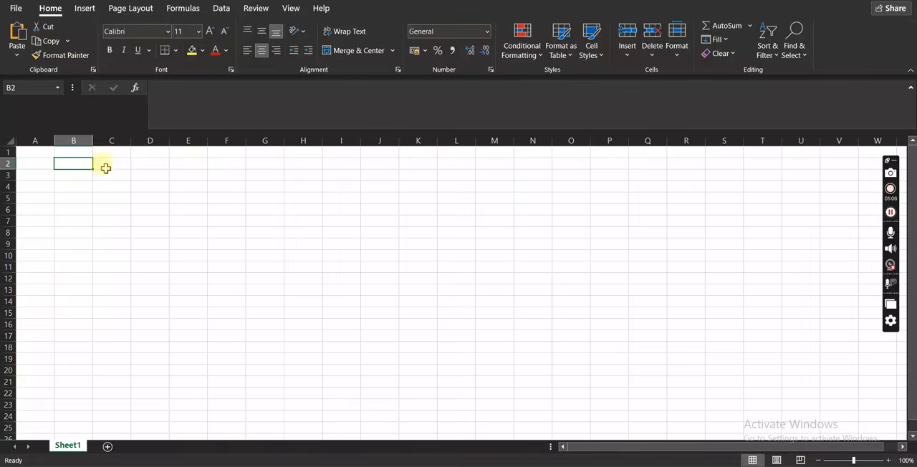
click(108, 166)
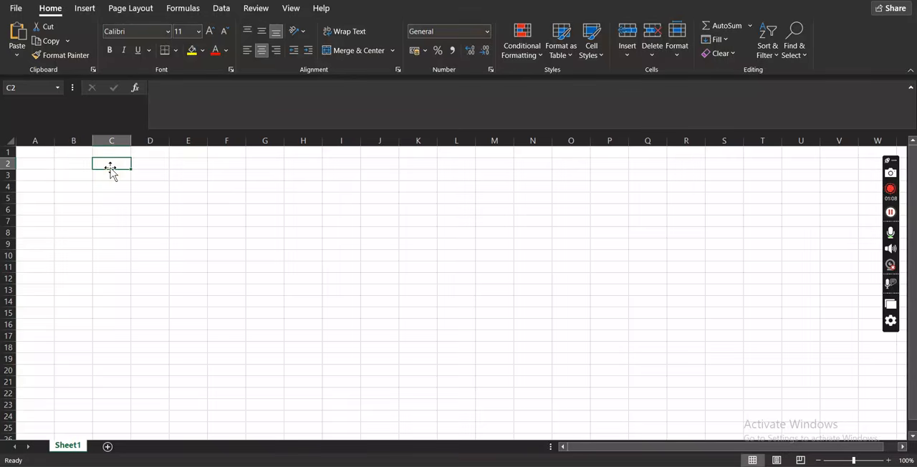
click(233, 279)
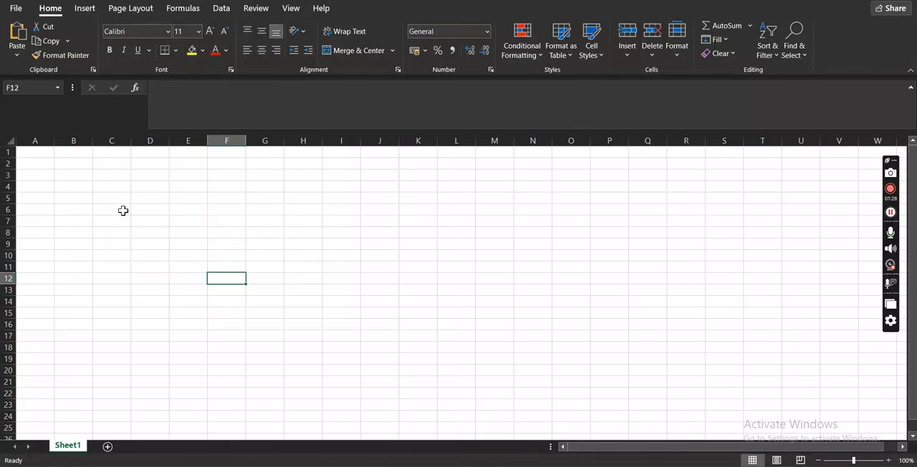
Format cell A1 as Times New Roman, size 14, bold and underlined.
click(35, 152)
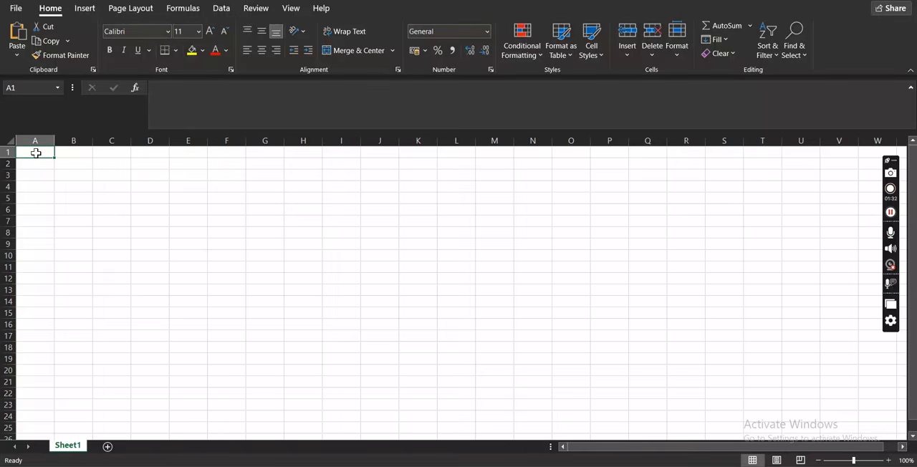
click(134, 31)
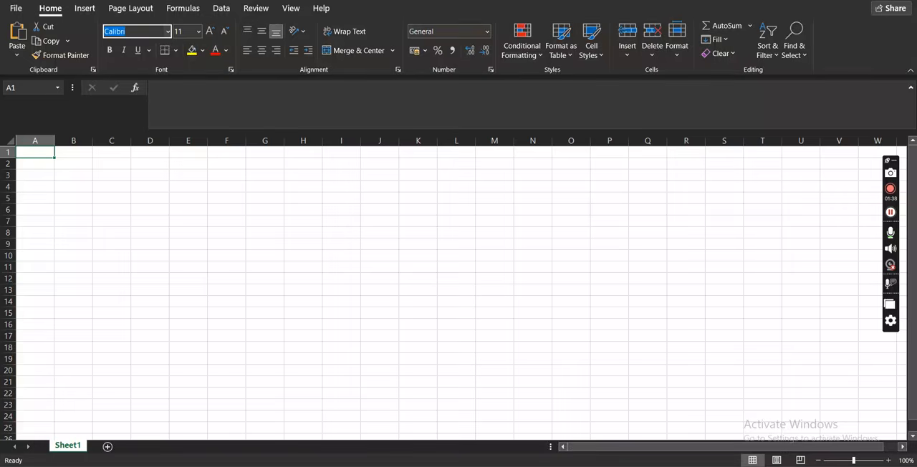
text(Times New Roman)
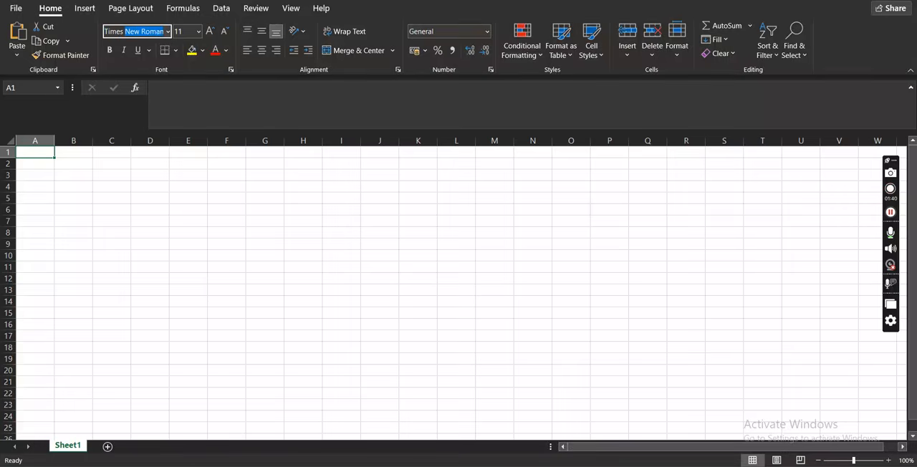
key(Tab)
text(14)
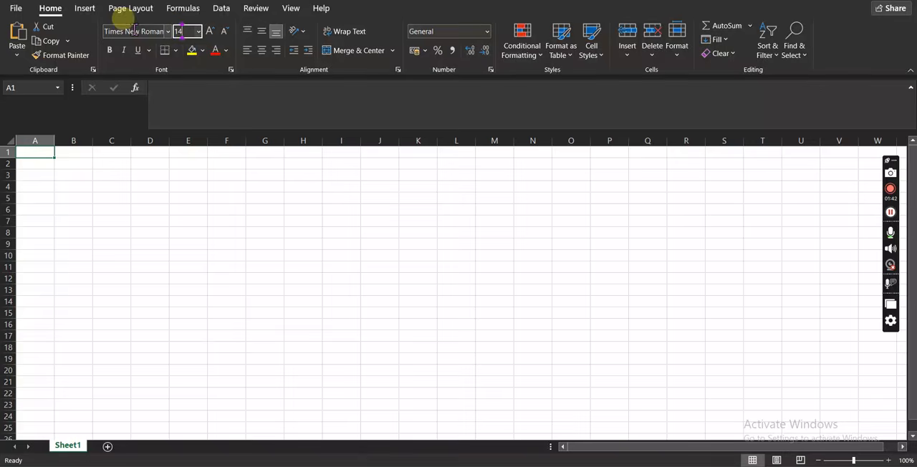
key(Return)
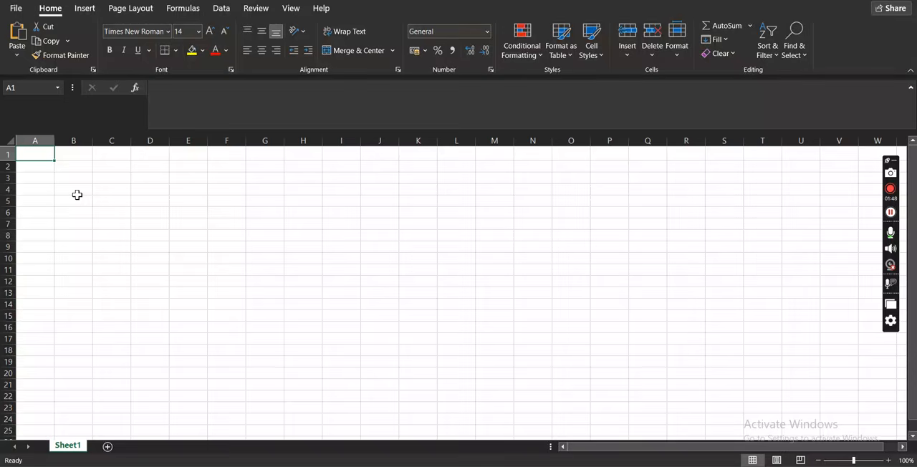
click(110, 51)
click(139, 52)
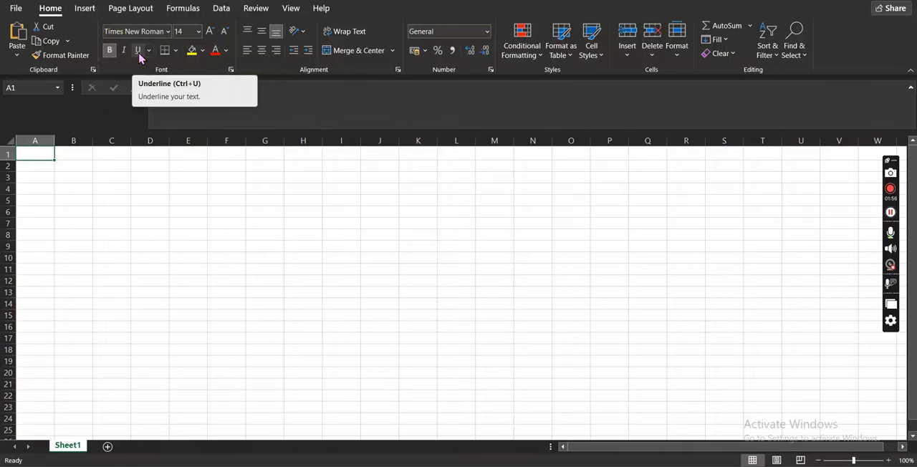
click(139, 54)
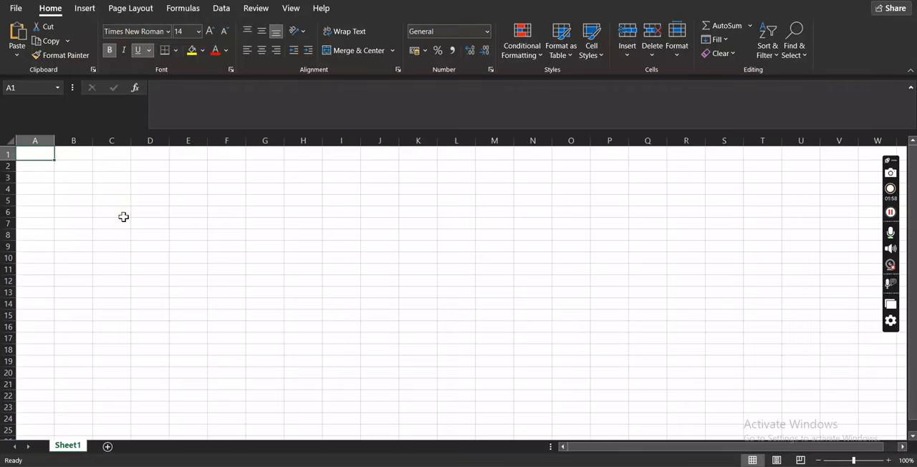
Enter the title REQUIREMENT 2 in capitals in cell A1.
key(Caps_Lock)
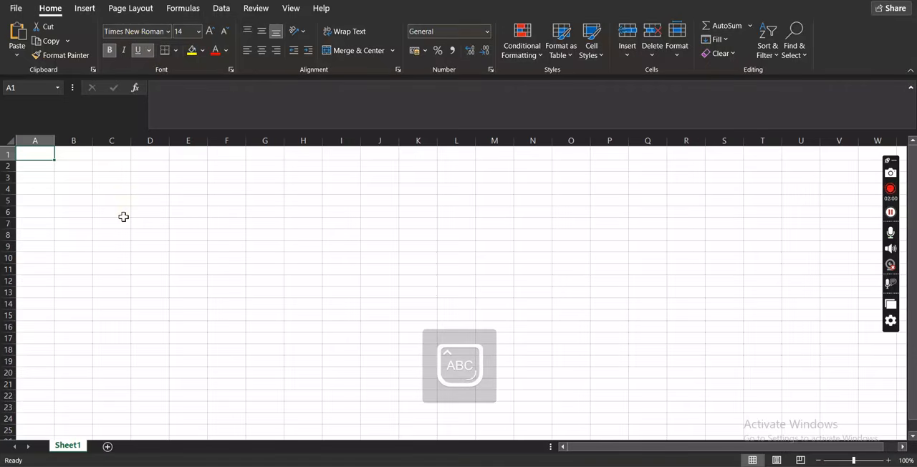
text(REQUIRE)
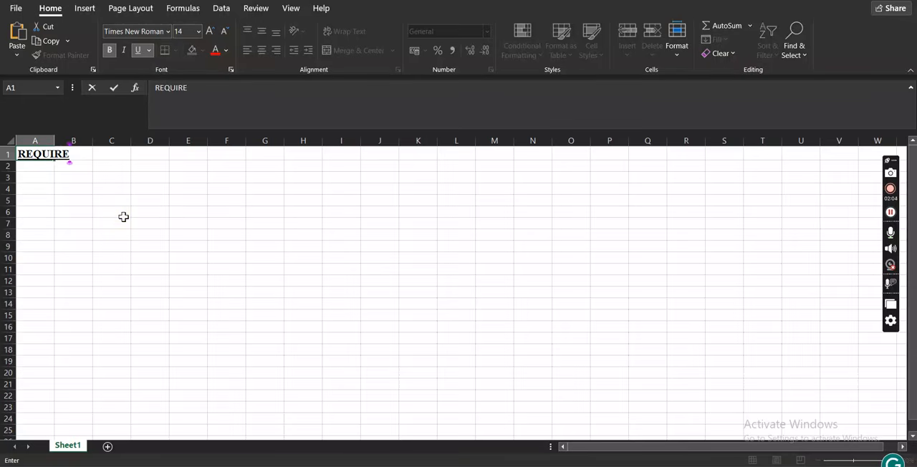
text(MENT )
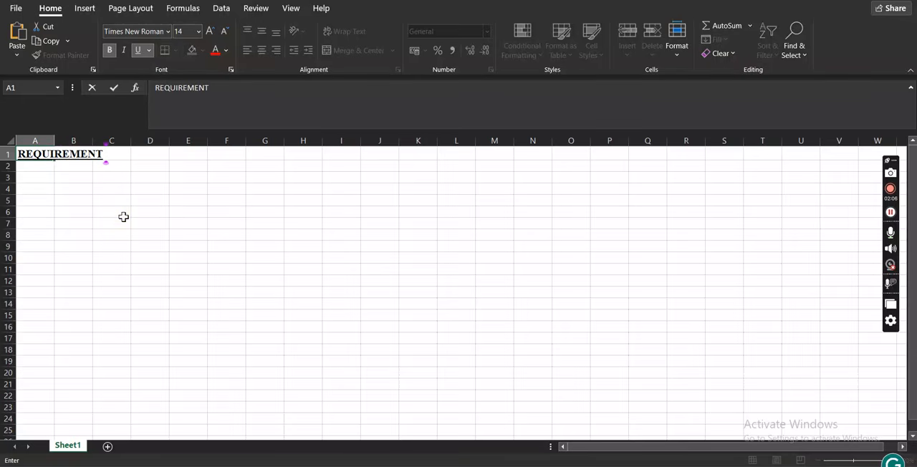
text(2)
key(Return)
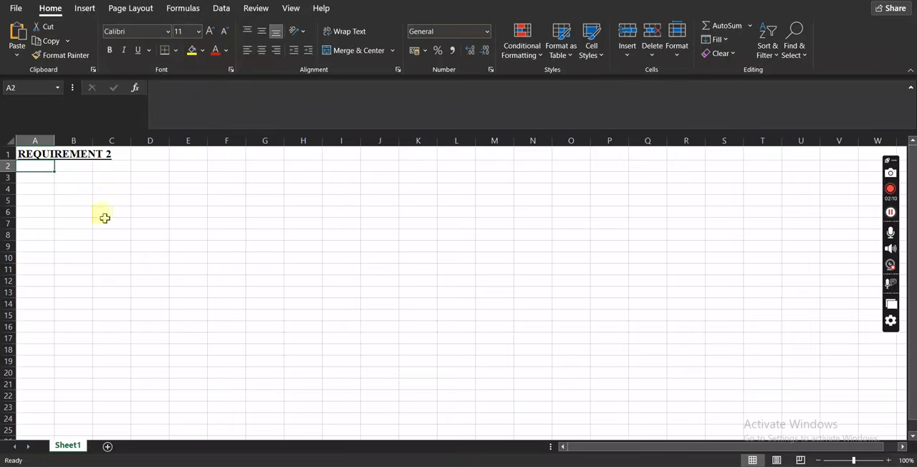
click(29, 153)
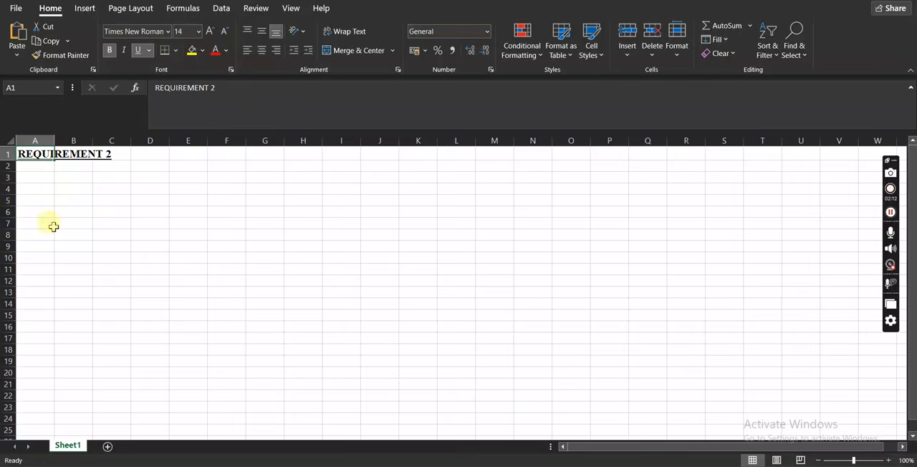
click(62, 201)
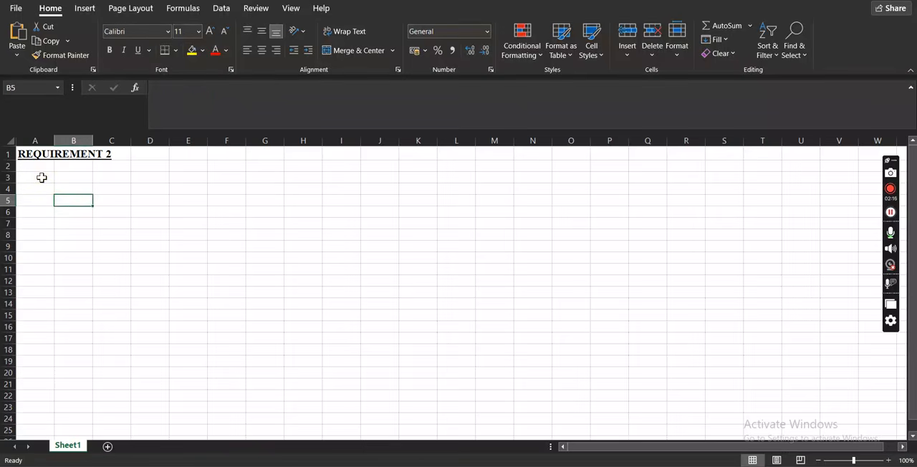
Enter the column headings Serial, Score 1, Score 2 and Total in cells A3 to D3.
click(41, 178)
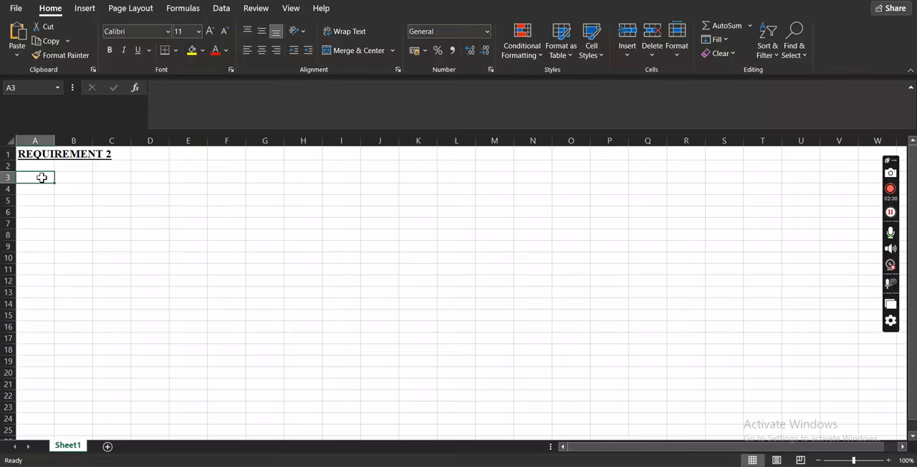
key(Caps_Lock)
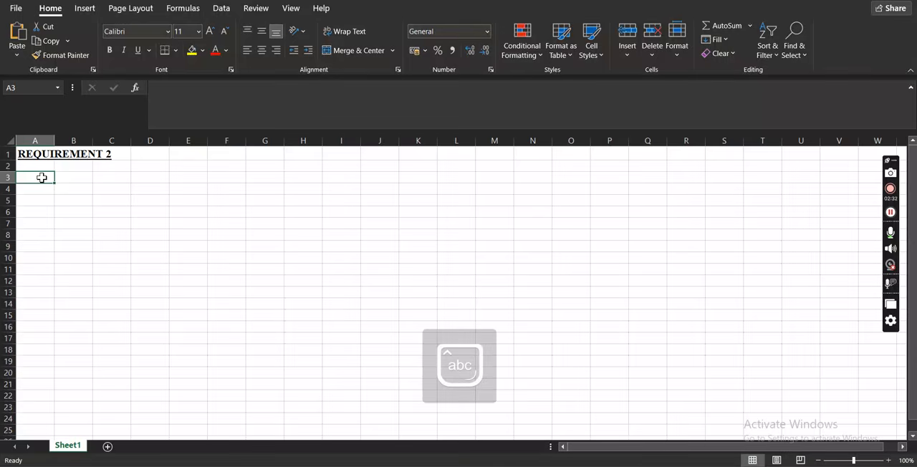
text(Serial)
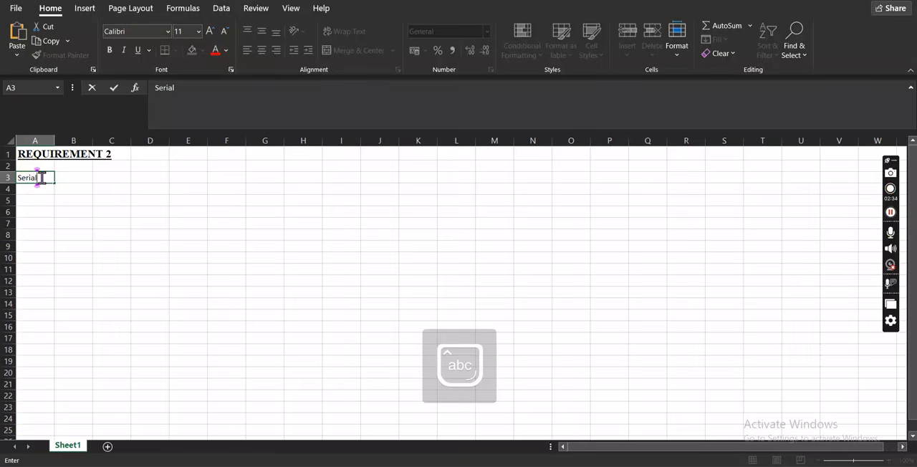
key(Tab)
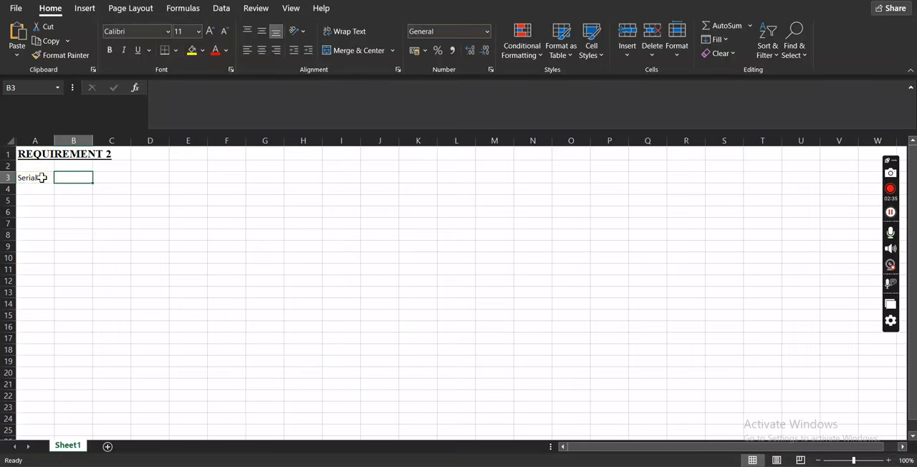
text(Score)
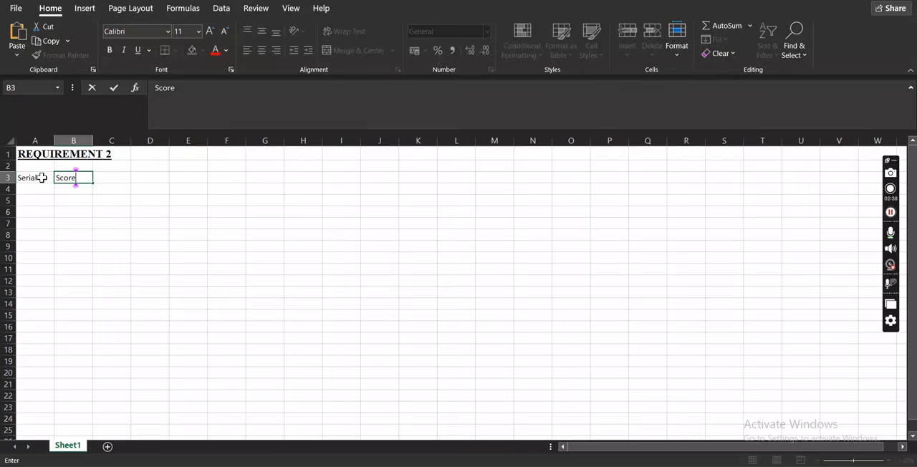
text( 1)
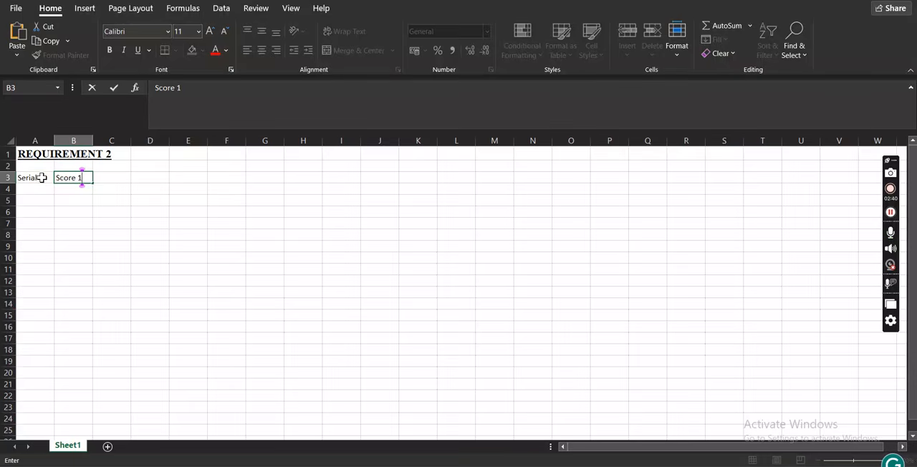
key(Tab)
text(Sco)
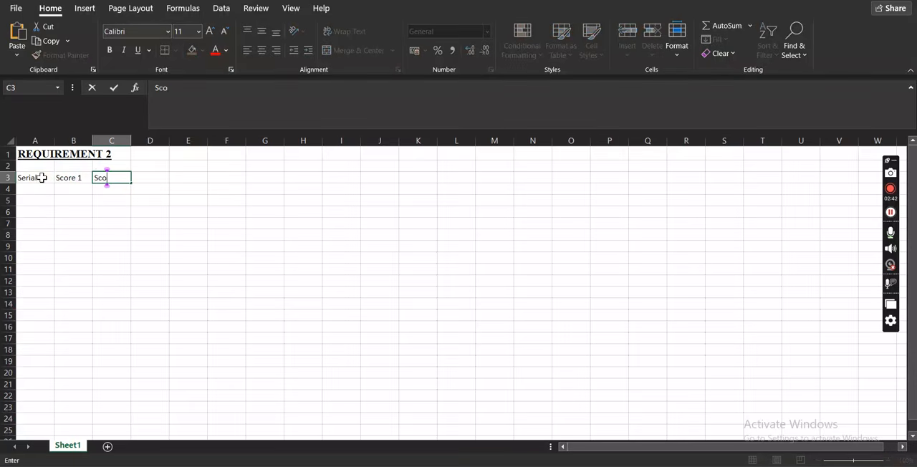
text(re 2)
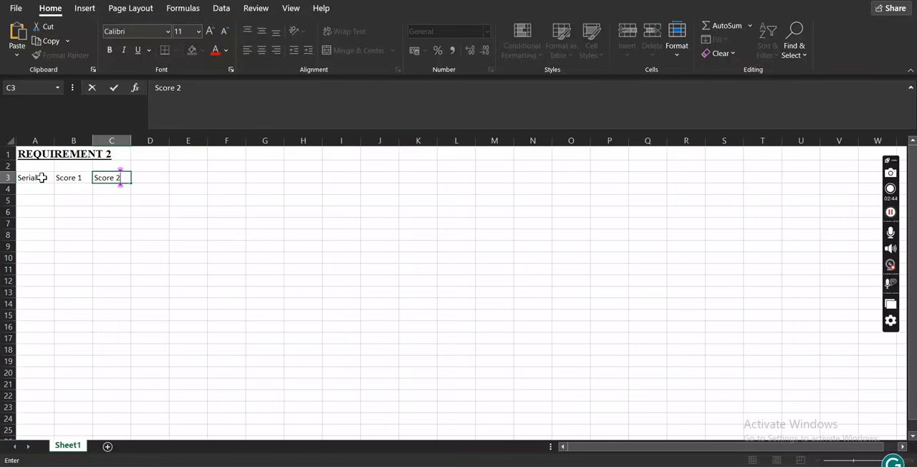
key(Tab)
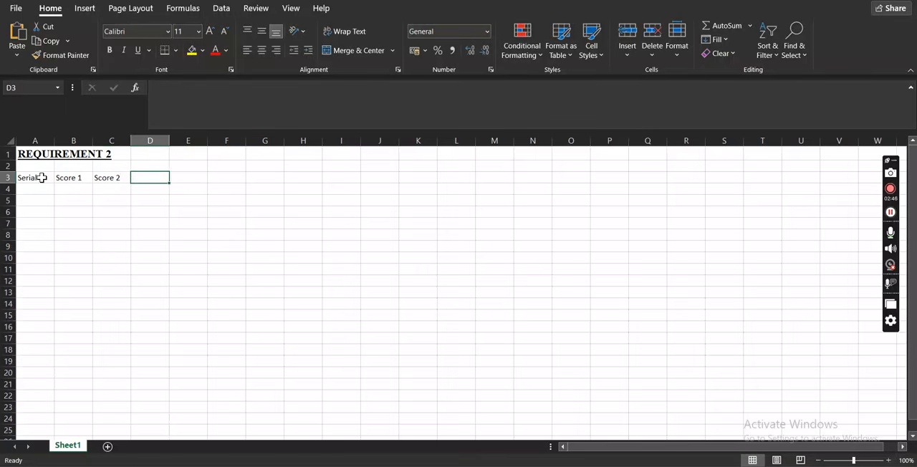
text(Total)
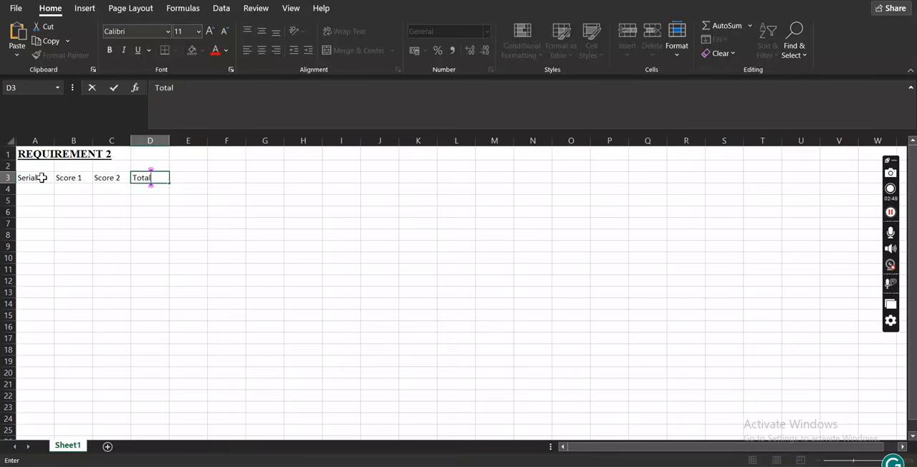
key(Tab)
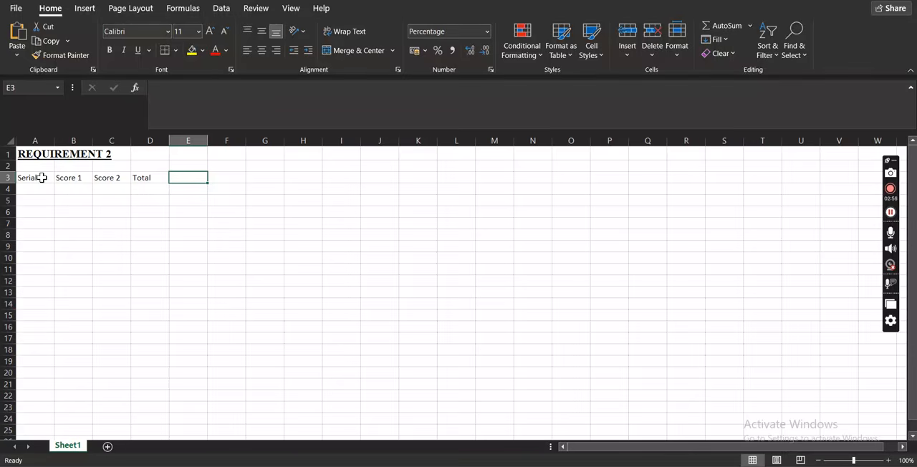
Enter the column headings Percentage and Position in cells E3 and F3.
text(P)
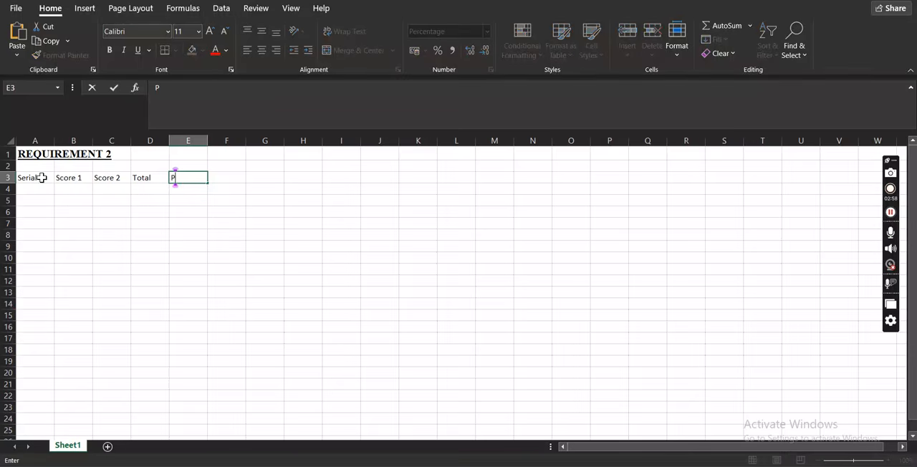
text(ercentage)
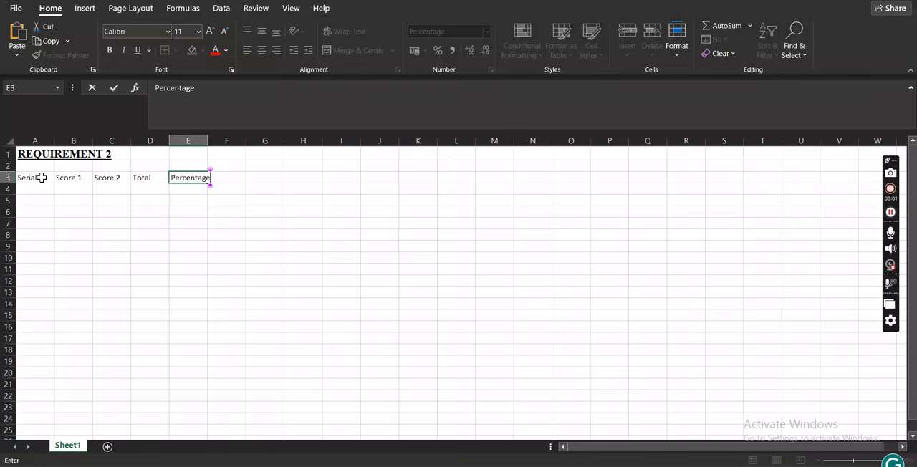
key(Tab)
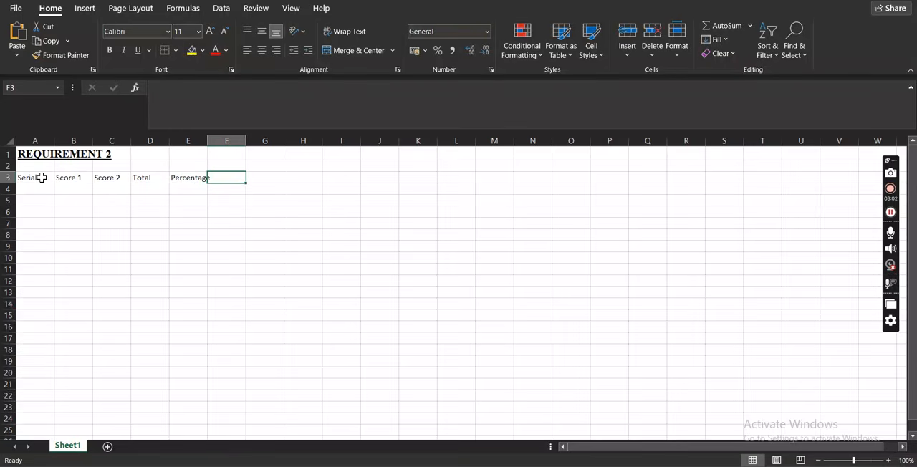
text(P)
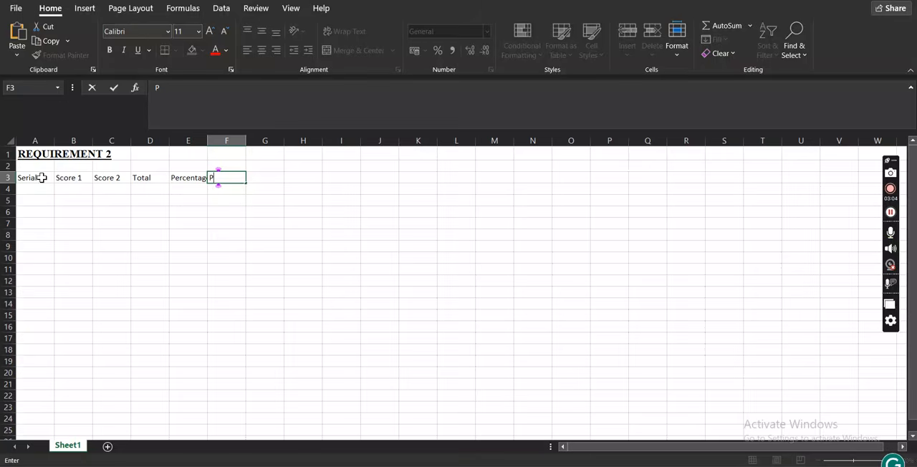
text(osition)
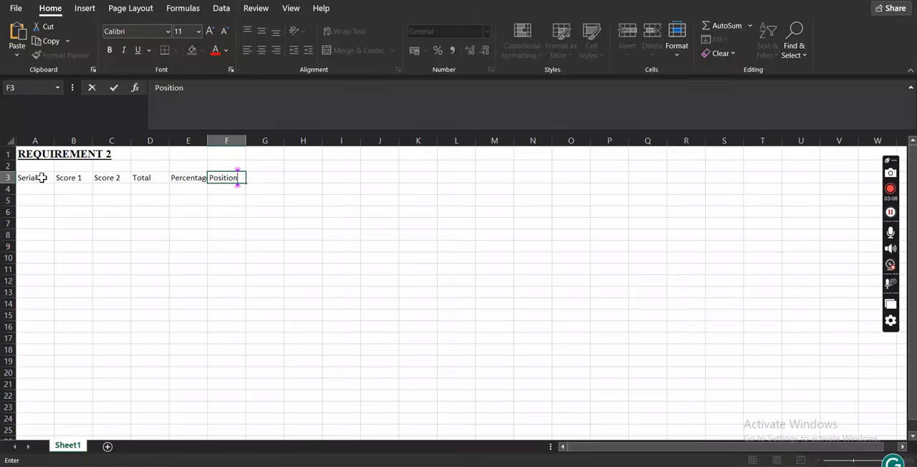
Center the headings in row 3 and make them bold.
click(8, 178)
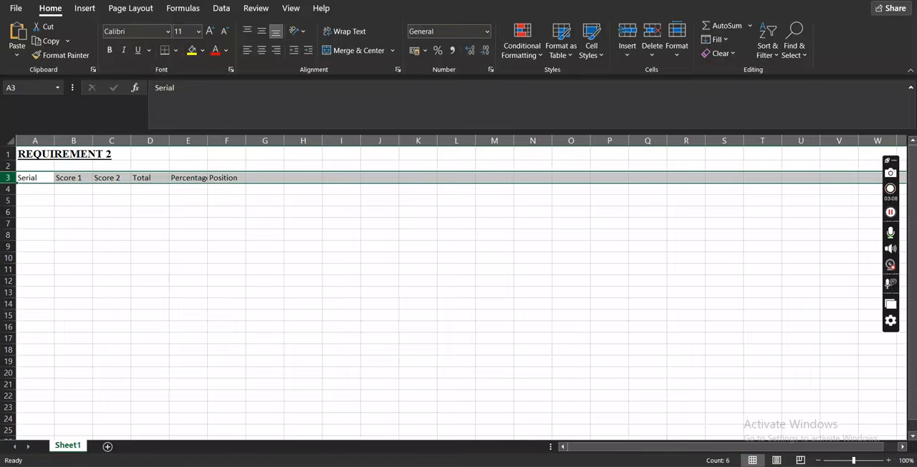
click(262, 50)
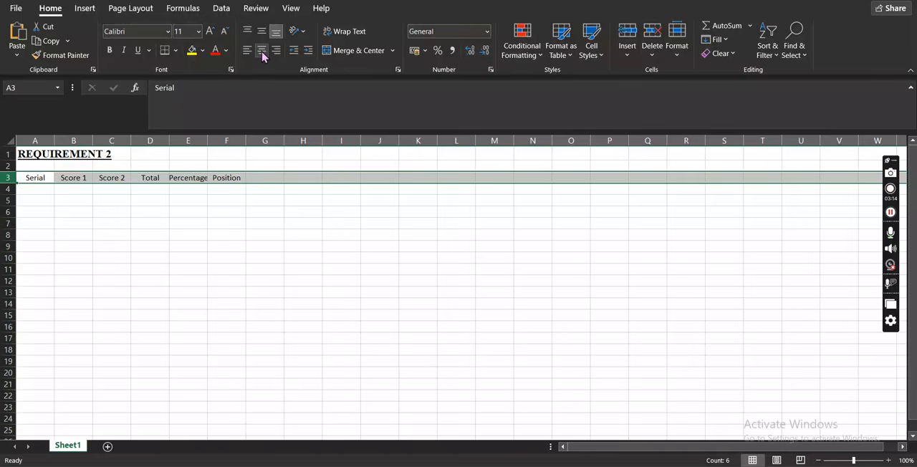
key(ctrl+b)
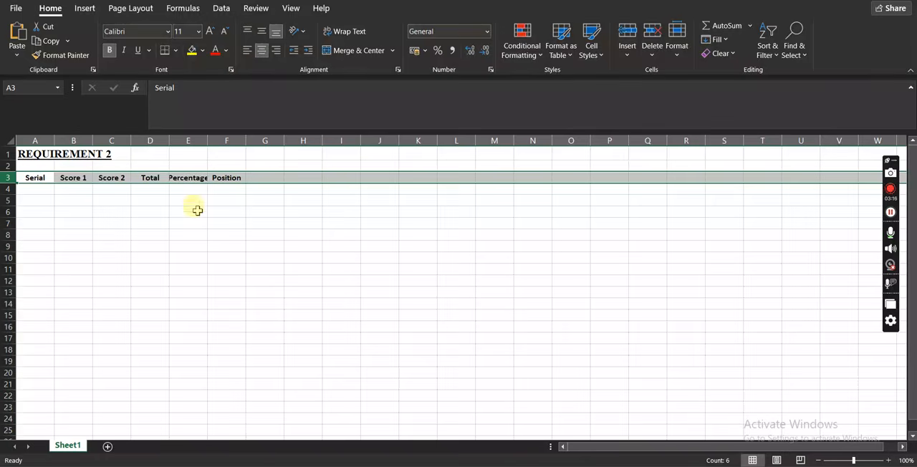
click(167, 228)
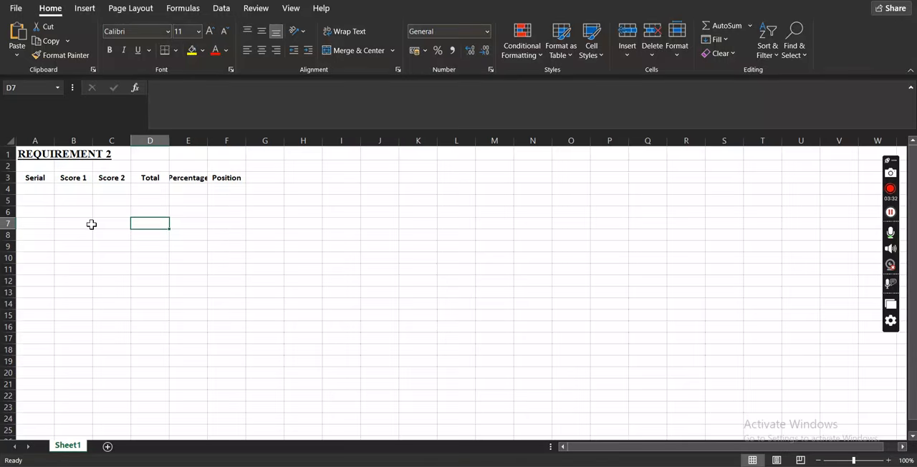
Set the font of the whole worksheet to Times New Roman, size 14.
key(ctrl+a)
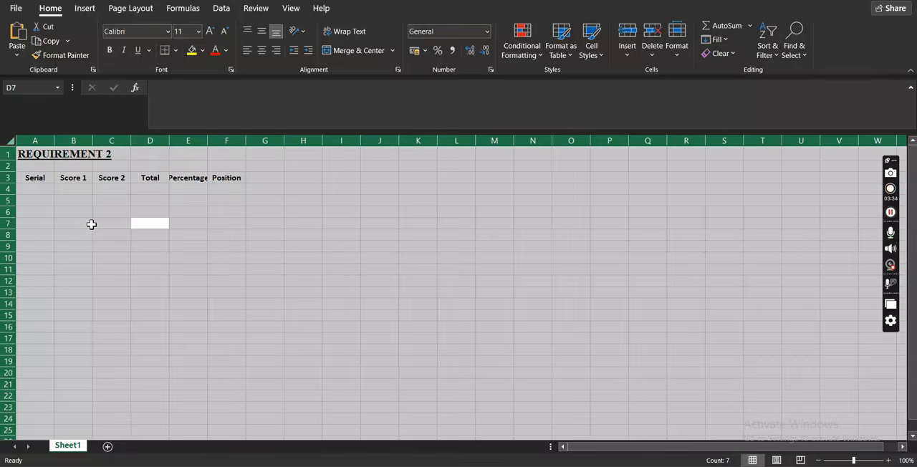
click(144, 33)
text(Times New Roman)
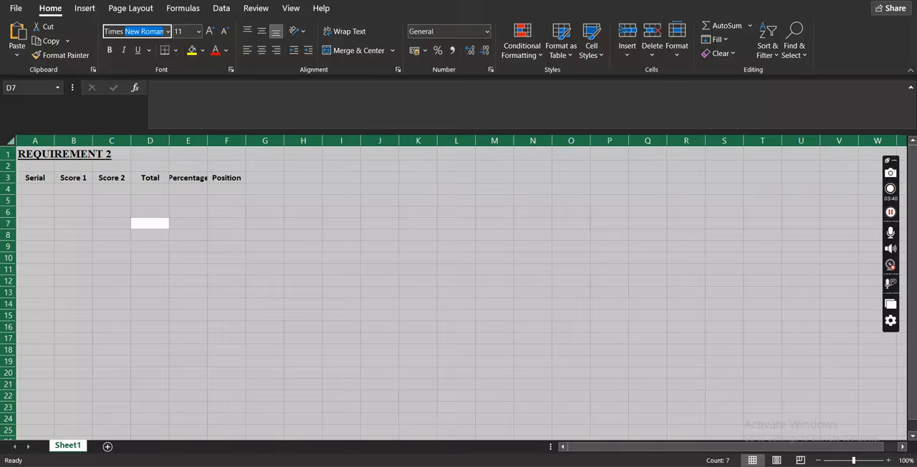
key(Tab)
text(1)
key(Return)
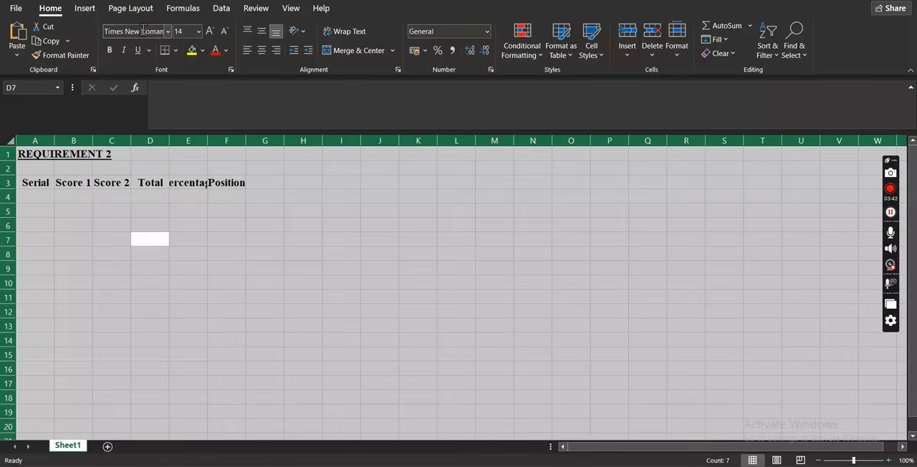
click(96, 197)
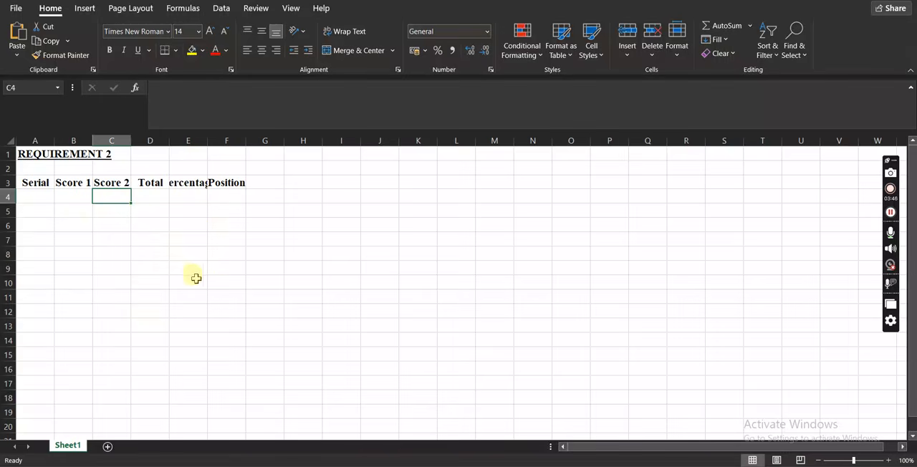
Try manual widths for the Percentage and Position columns and undo both width changes.
click(80, 185)
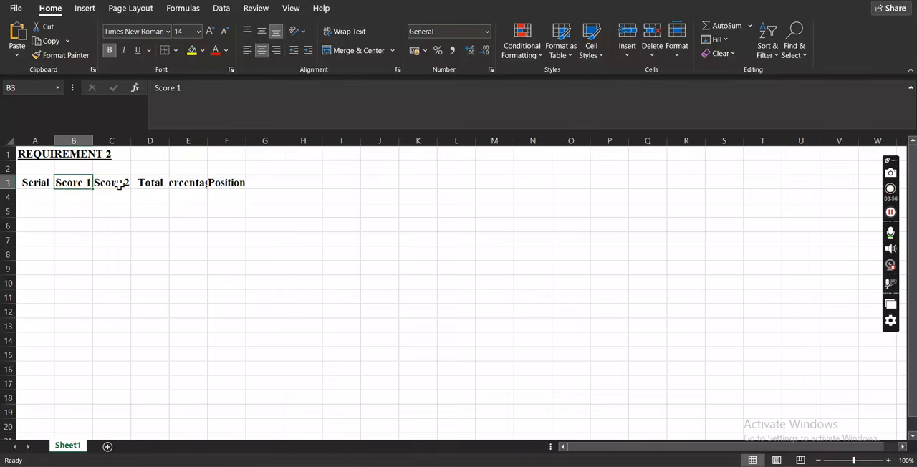
click(195, 183)
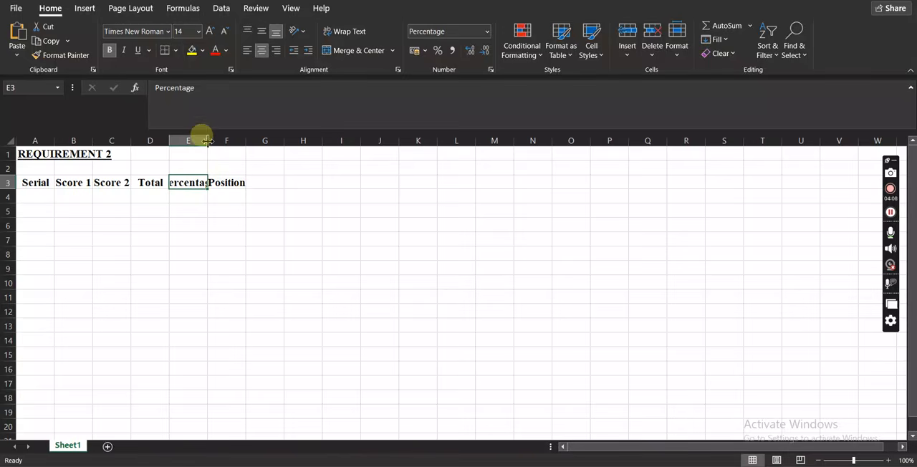
drag(207, 141, 241, 142)
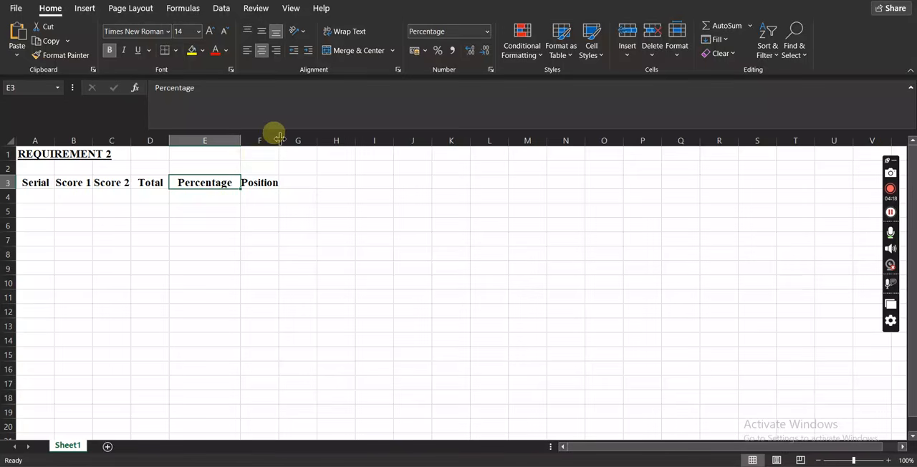
drag(279, 139, 282, 139)
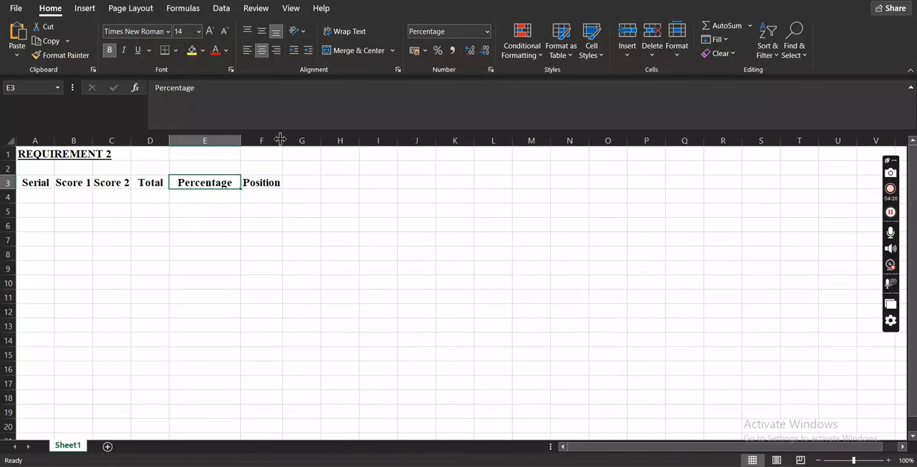
key(ctrl+z)
key(ctrl+z)
key(ctrl+z)
key(ctrl+z)
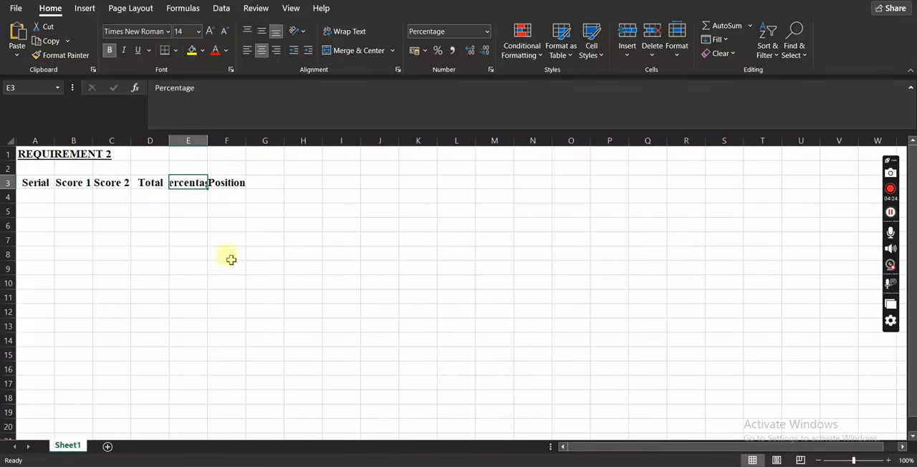
AutoFit the widths of columns E and F to their Percentage and Position headings.
double_click(207, 140)
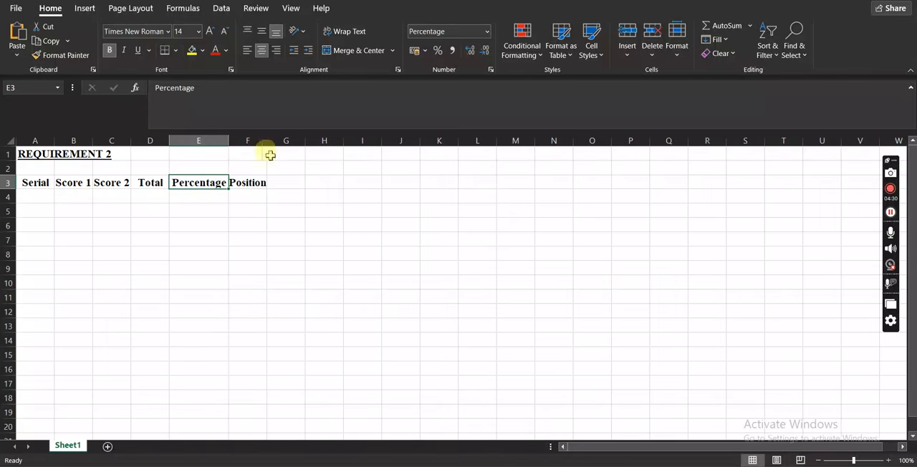
double_click(267, 140)
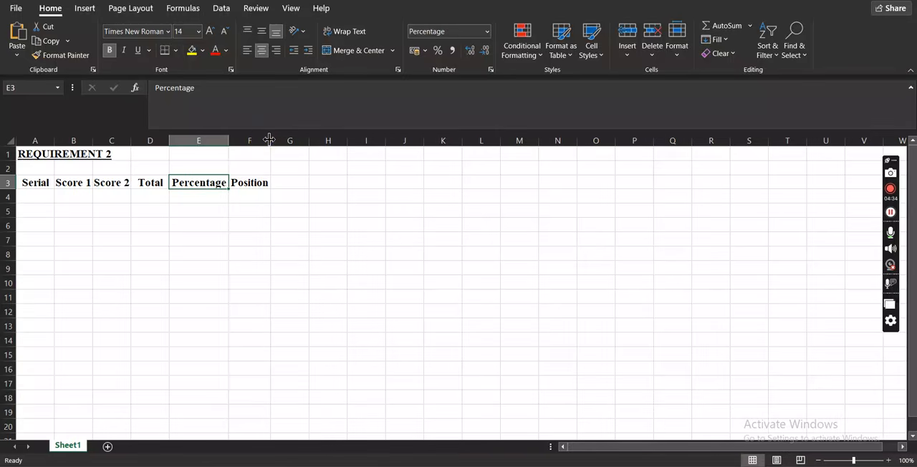
Enter the column labels (a), (b) and (c) in cells A4 to C4, undoing the automatic replacement of (c) by a copyright symbol.
click(27, 196)
text((a))
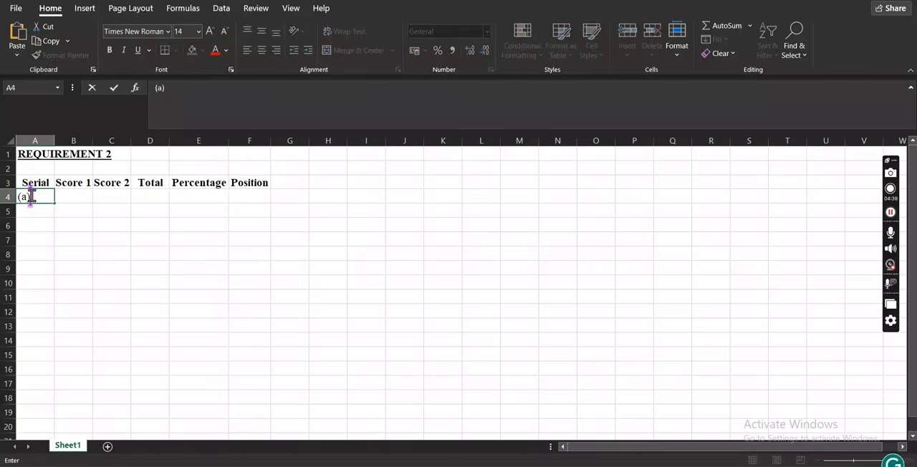
key(Tab)
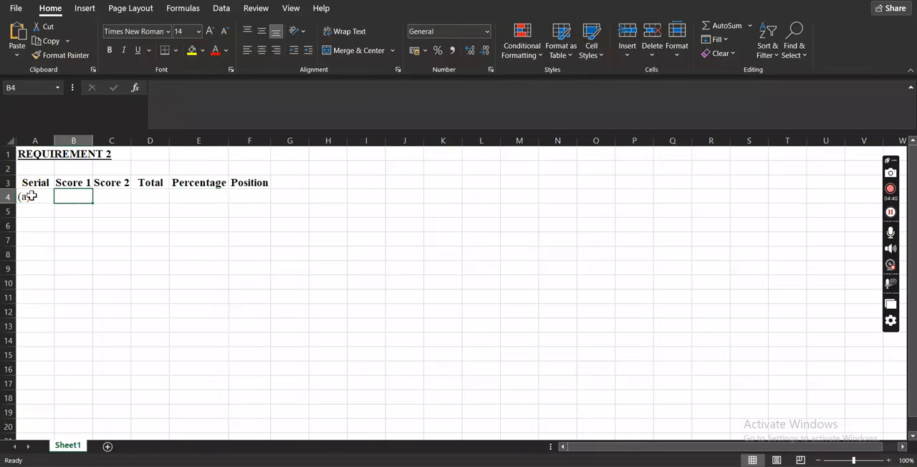
text((b))
key(Tab)
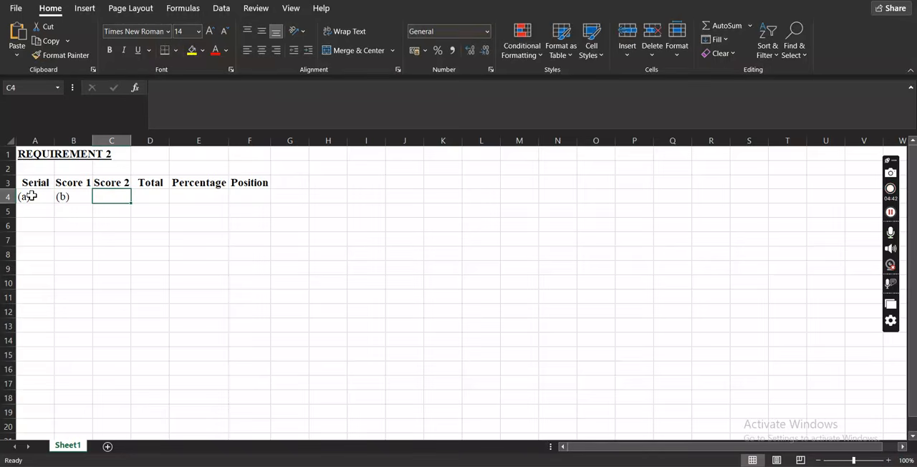
text((c))
key(Tab)
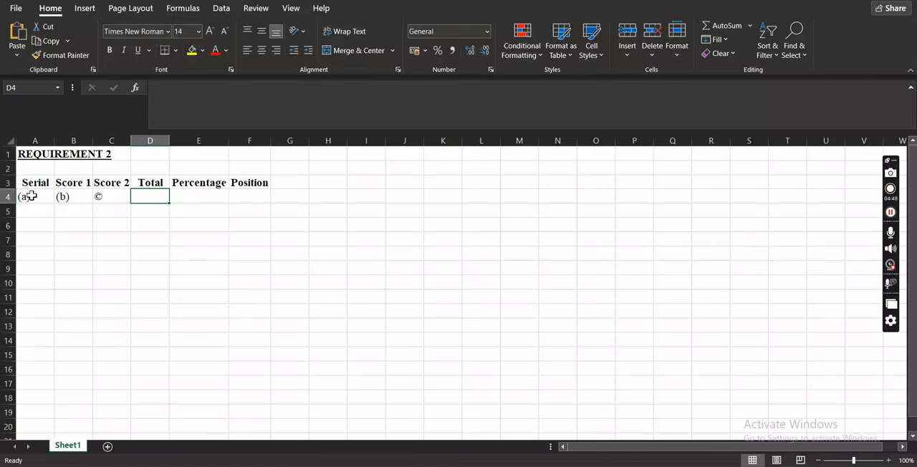
key(ctrl+z)
text((c))
key(Tab)
Enter the column labels (d), (e) and (f) in cells D4 to F4, undoing the automatic replacement of (e) by a euro symbol.
text((d))
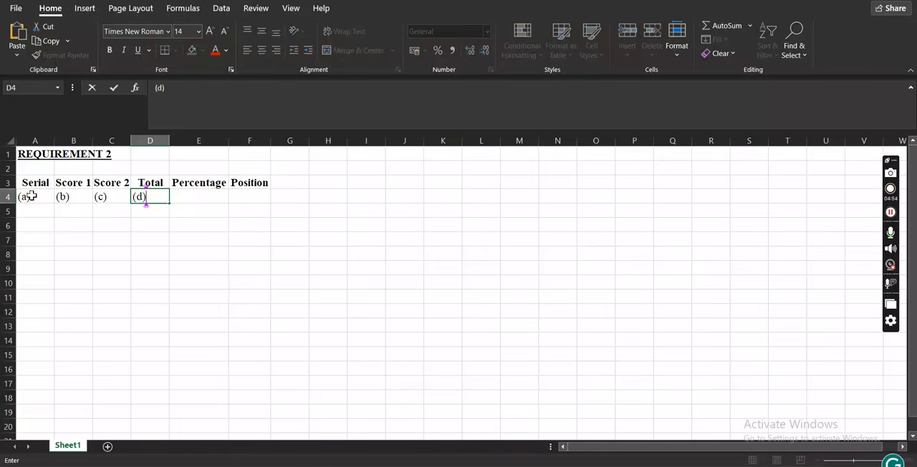
key(Tab)
text((e)
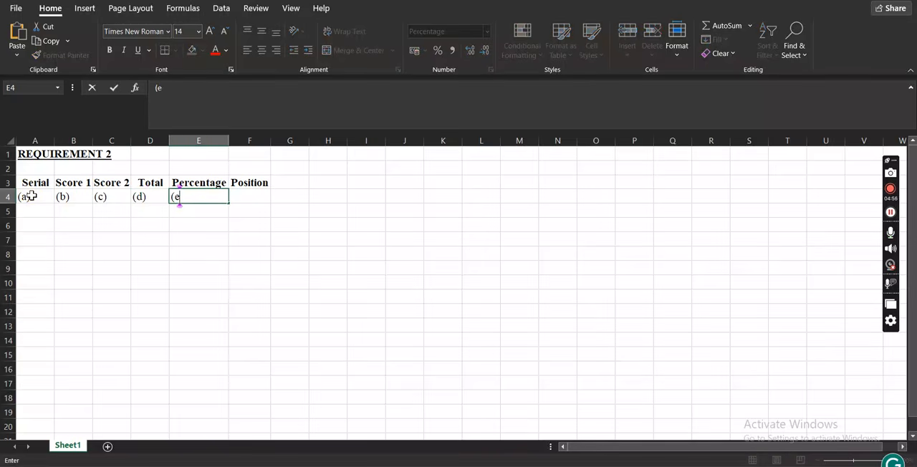
text())
key(Tab)
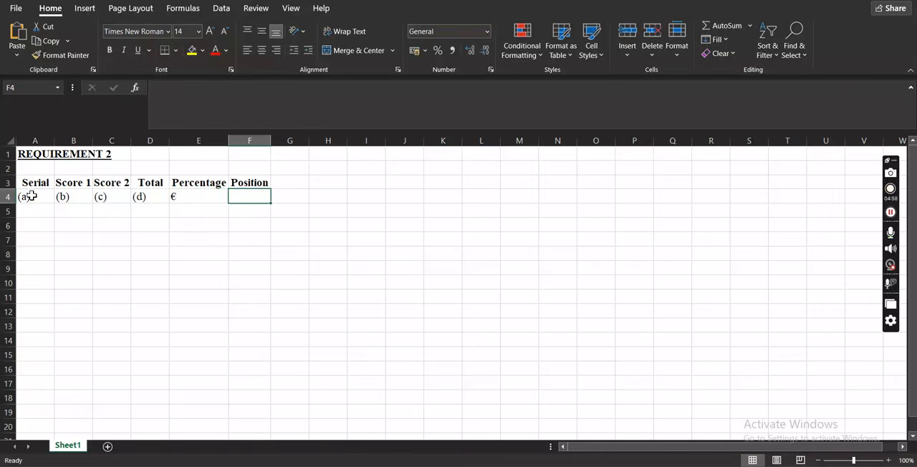
key(ctrl+z)
text((e))
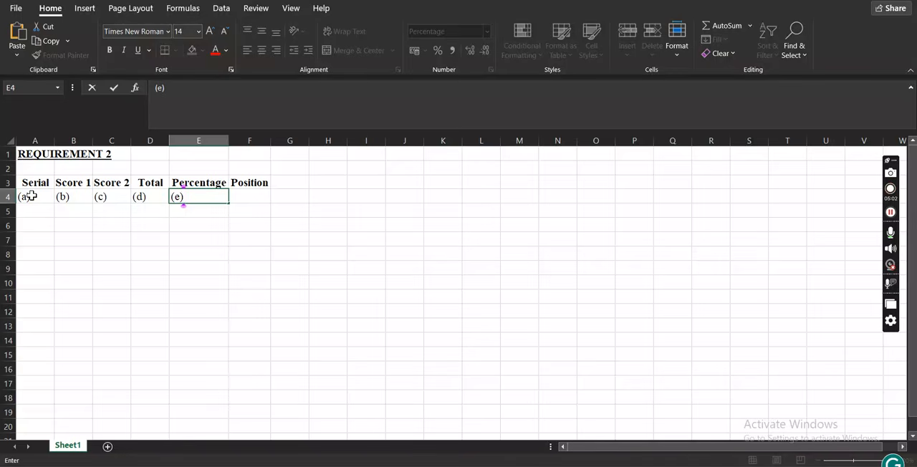
key(Tab)
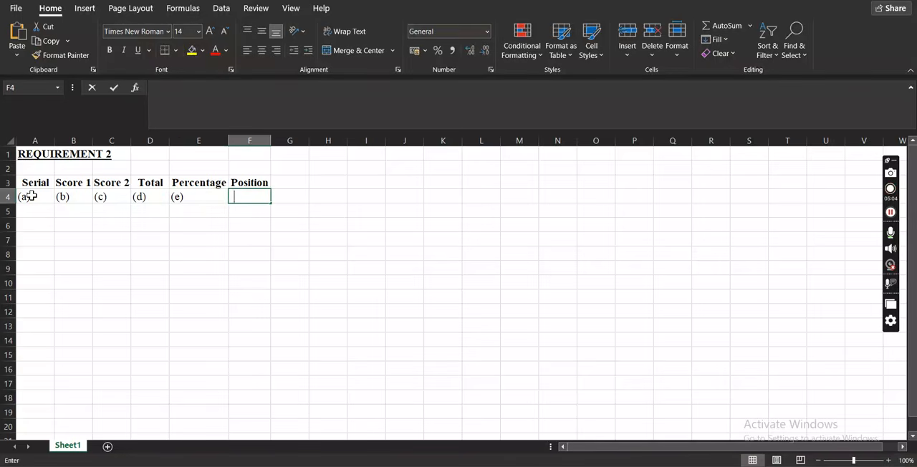
text((f))
key(Tab)
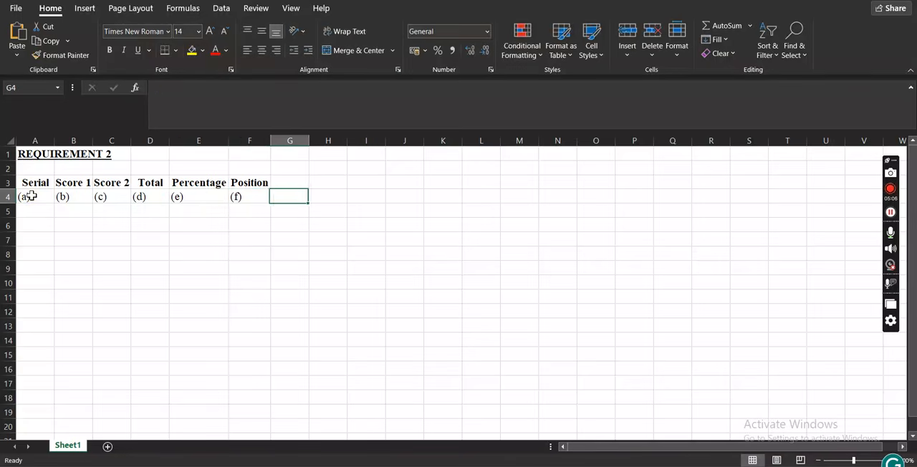
Enter the heading Remarks in cell G3 and AutoFit the width of column G to it.
click(284, 180)
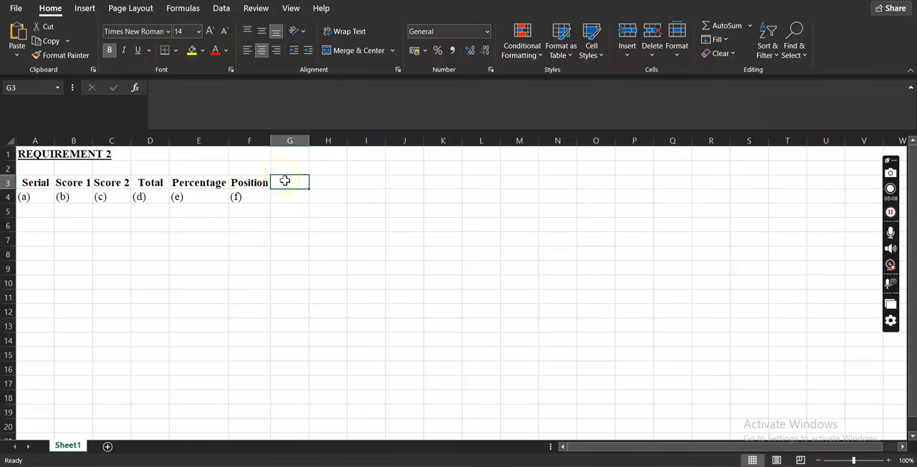
text(Re)
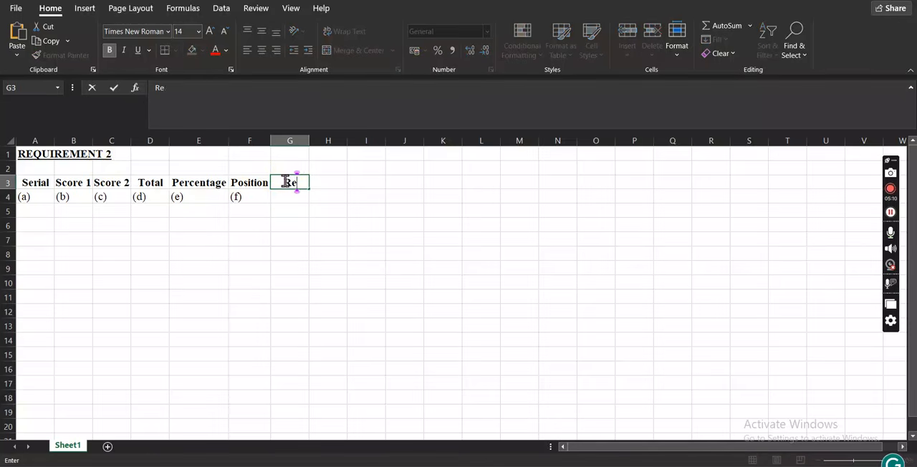
text(marks)
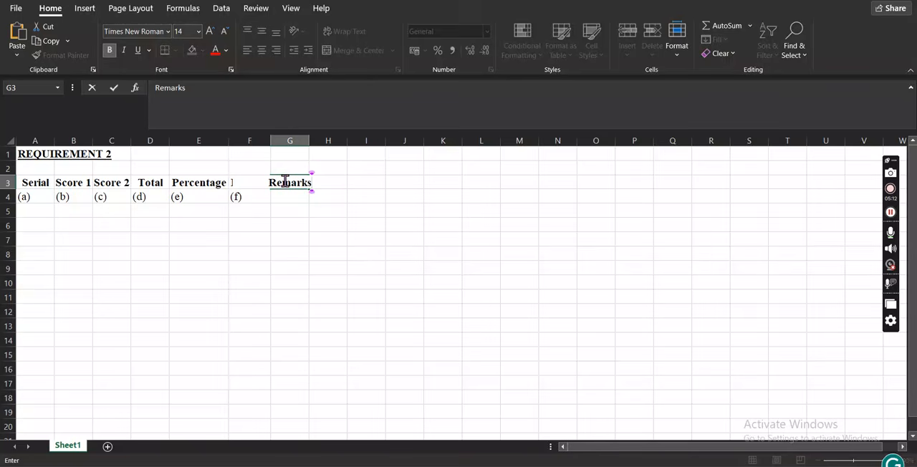
key(Return)
double_click(310, 140)
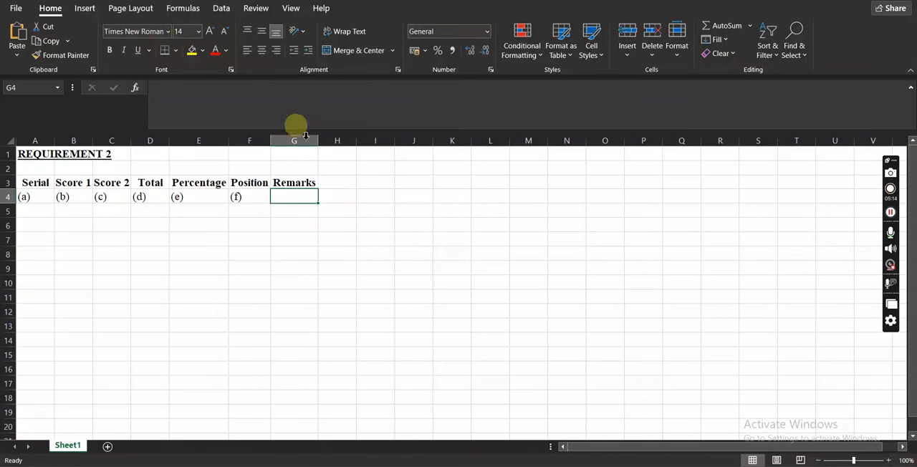
Centre the contents of row 4 and enter the column label (g) in cell G4.
click(9, 196)
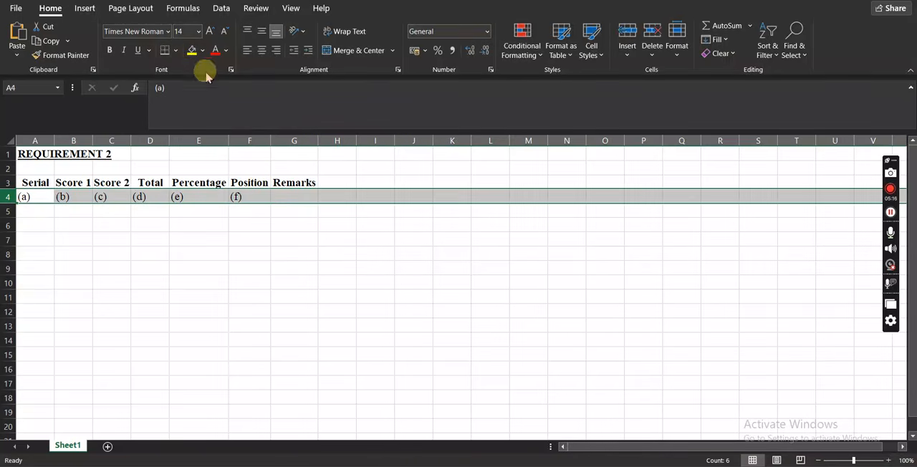
click(261, 51)
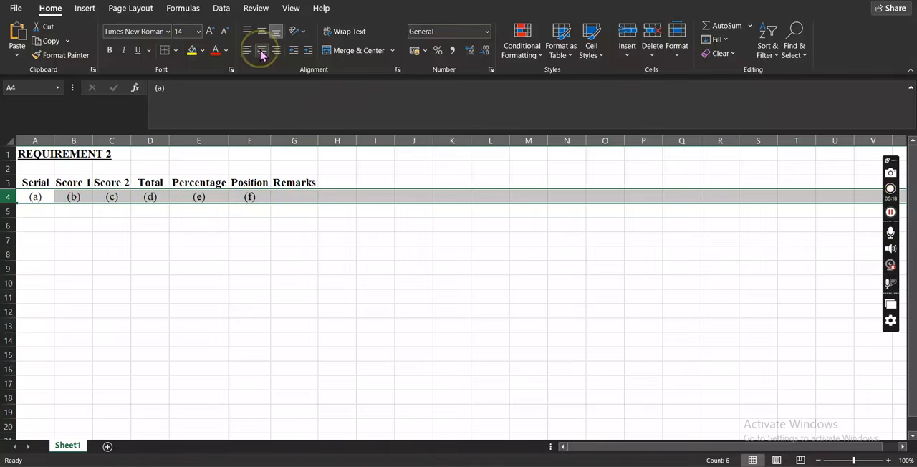
click(297, 198)
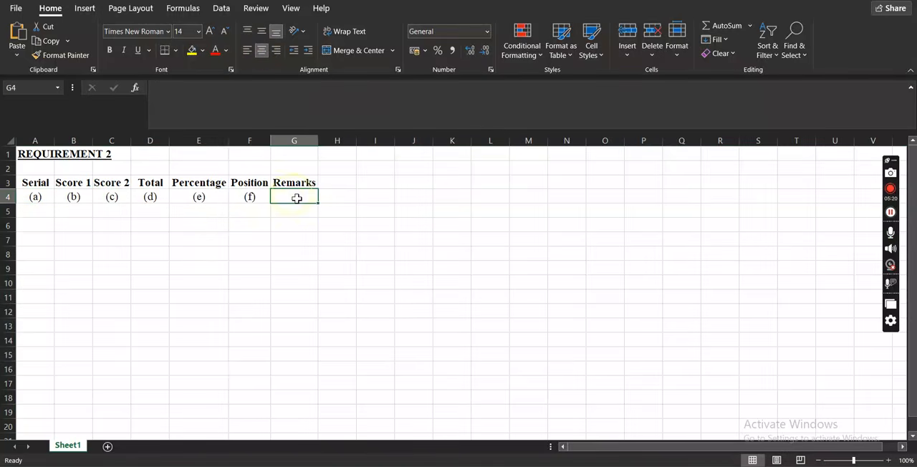
text((g))
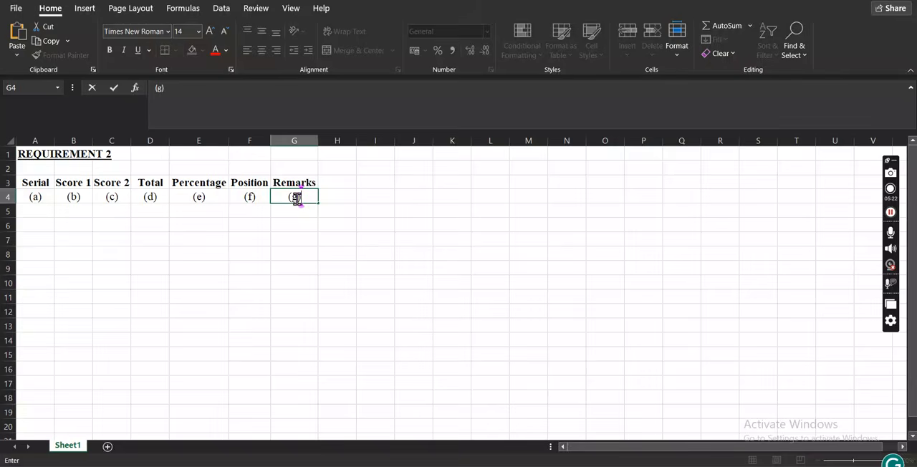
click(308, 300)
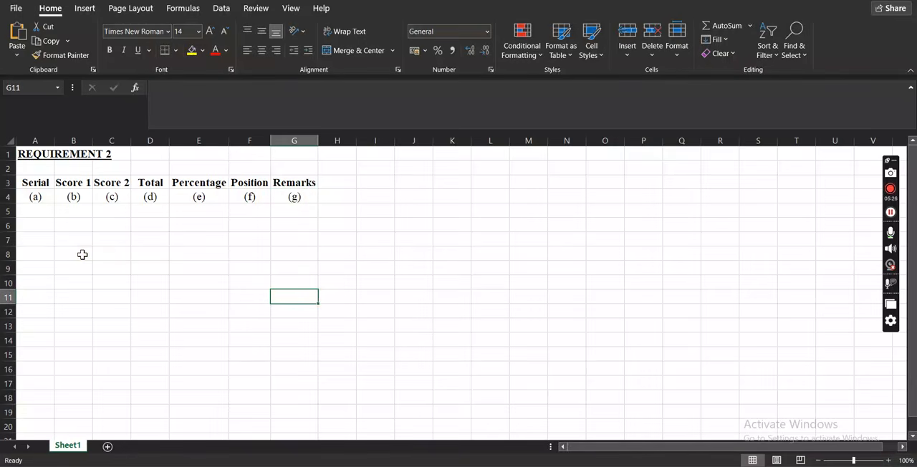
Enter the serial numbers 1 to 5 in cells A5 to A9 and centre them.
click(32, 211)
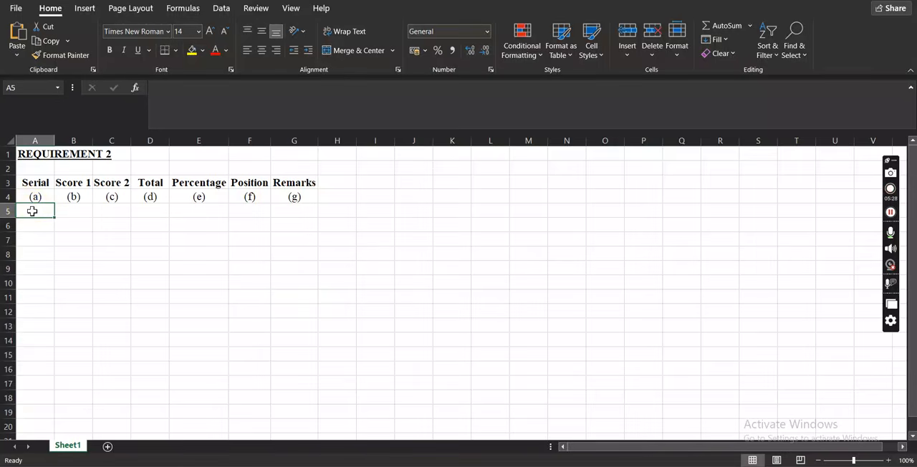
text(1)
key(Return)
text(2)
key(Return)
text(3)
key(Return)
text(4)
key(Return)
text(5)
key(Return)
text(6)
key(Return)
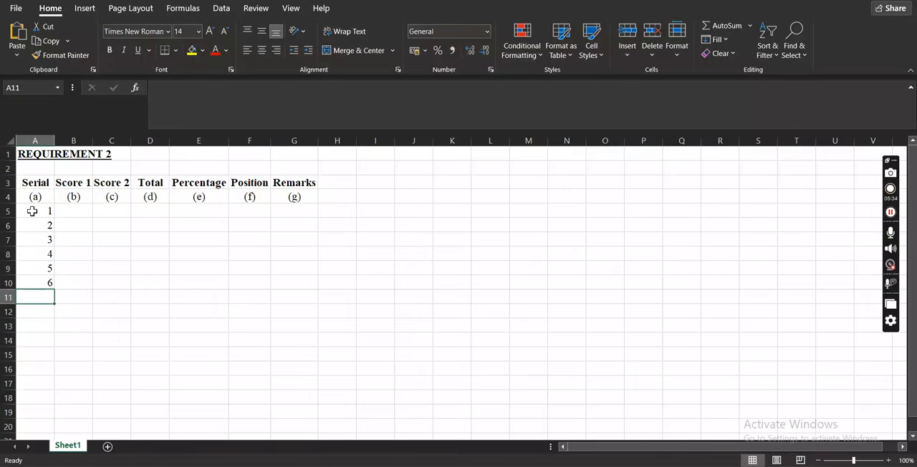
key(Up)
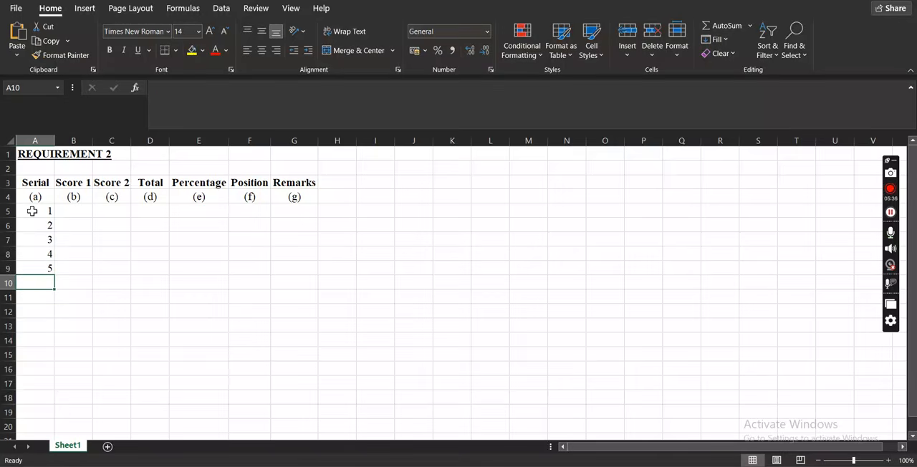
drag(33, 211, 39, 268)
click(263, 53)
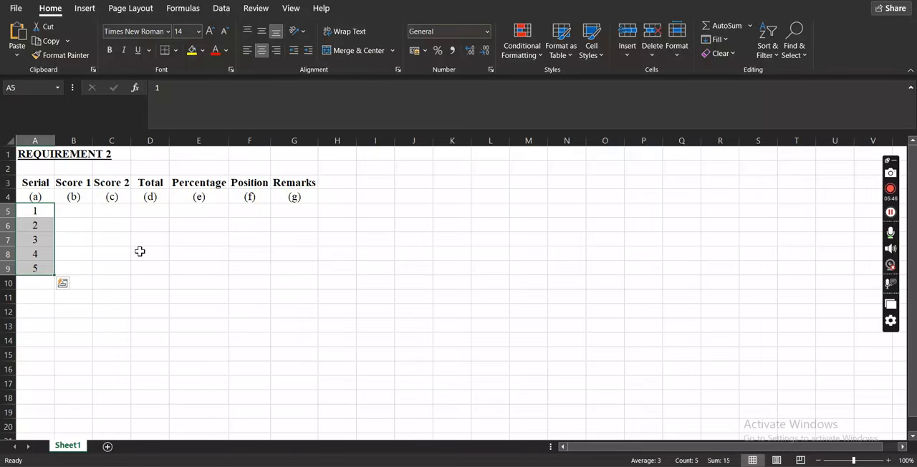
Apply a bottom border to the table range A3 to G9.
click(38, 184)
drag(38, 184, 296, 264)
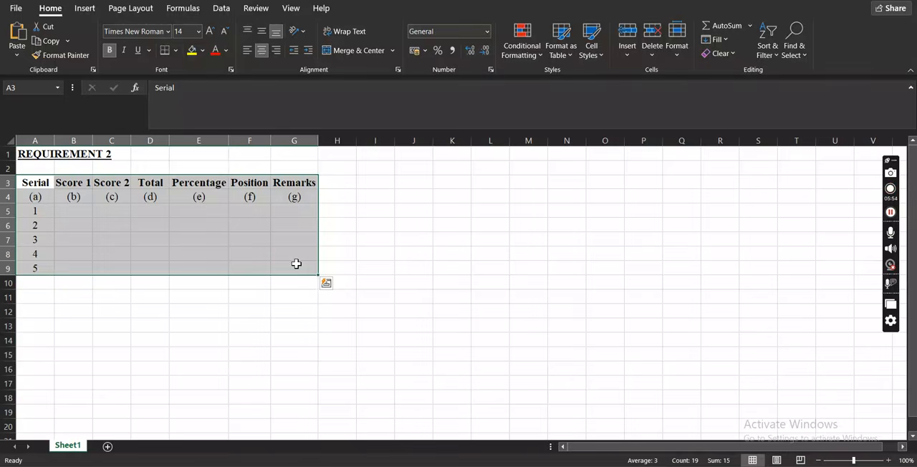
click(166, 53)
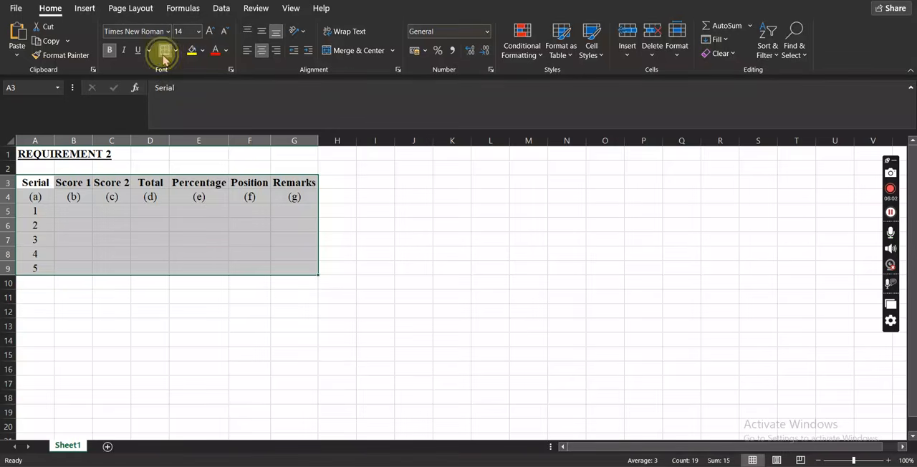
click(446, 211)
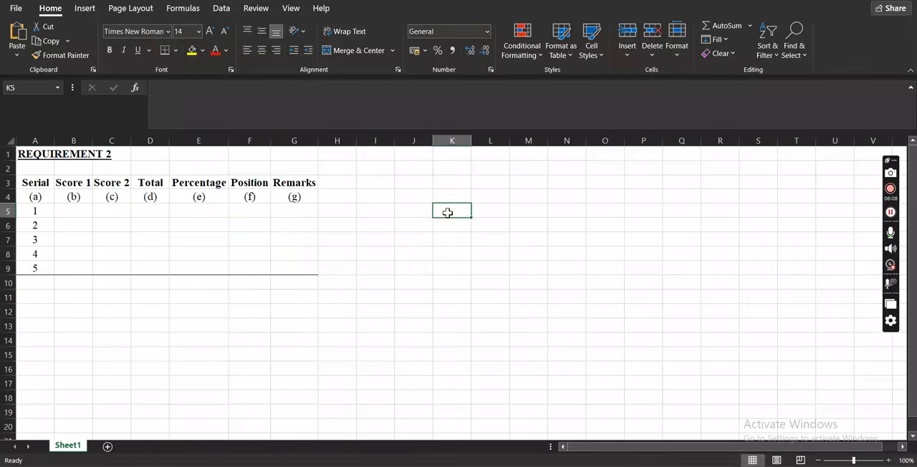
Apply All Borders to the table range A3 to G9.
drag(27, 182, 304, 269)
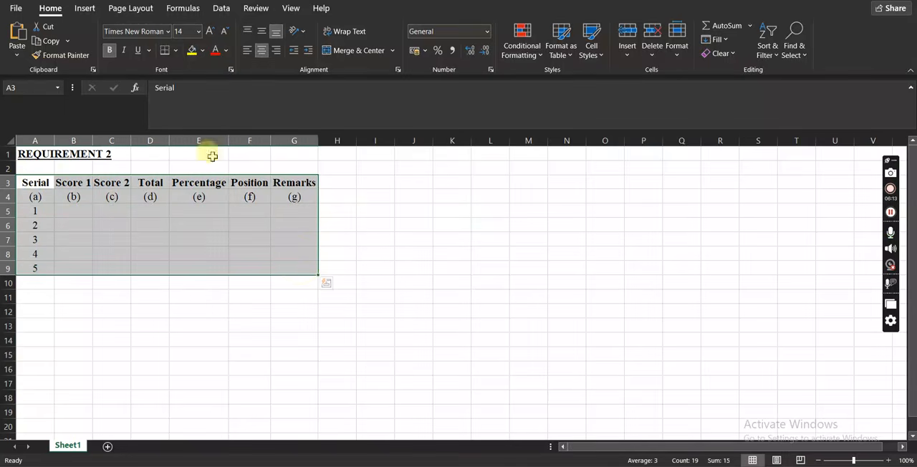
click(176, 51)
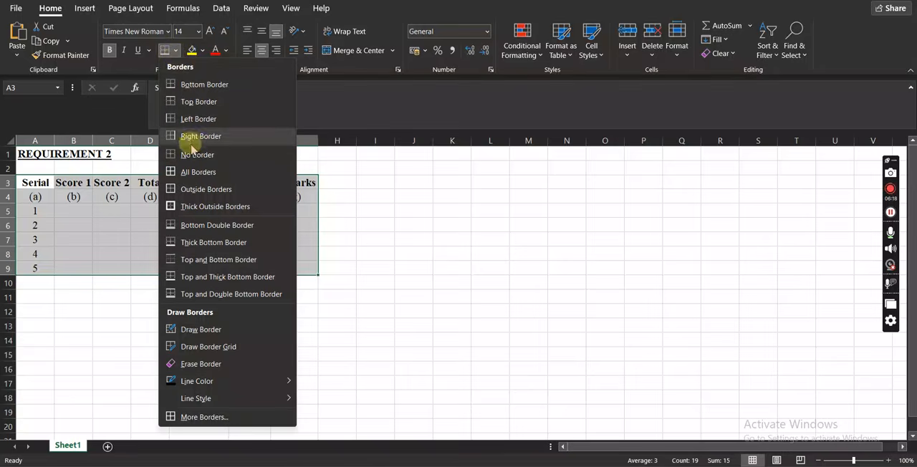
click(210, 174)
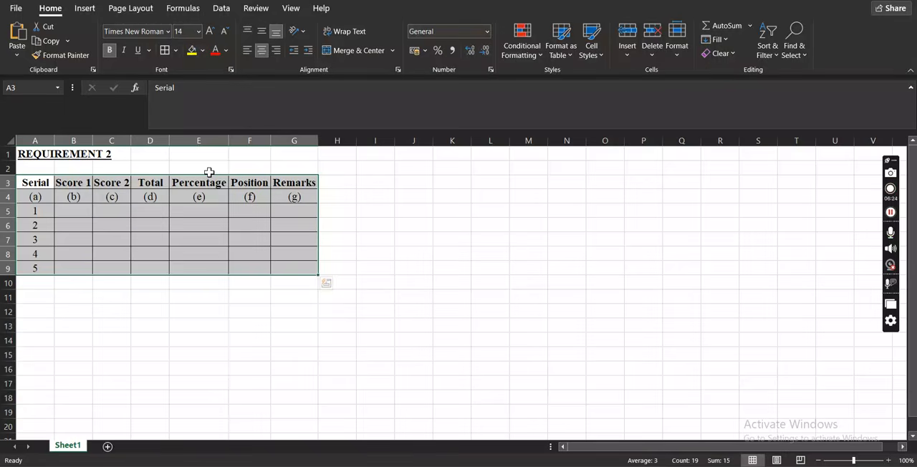
AutoFit the widths of columns B and C to their Score 1 and Score 2 headings.
double_click(92, 141)
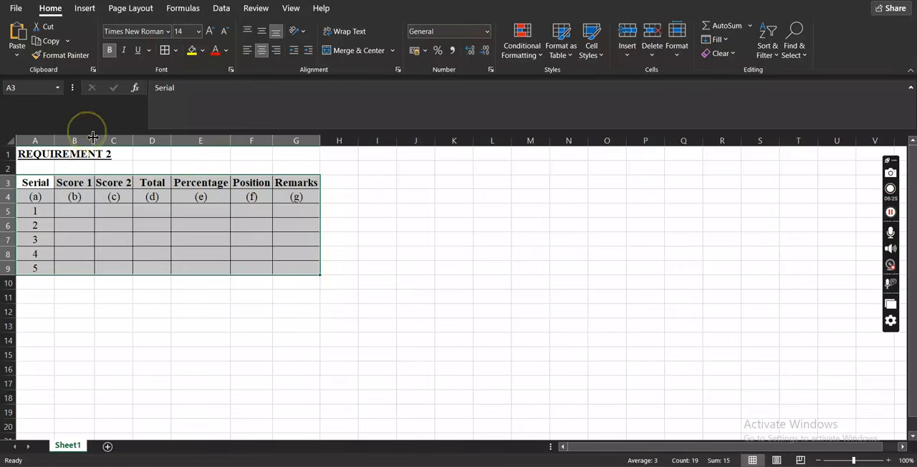
double_click(134, 138)
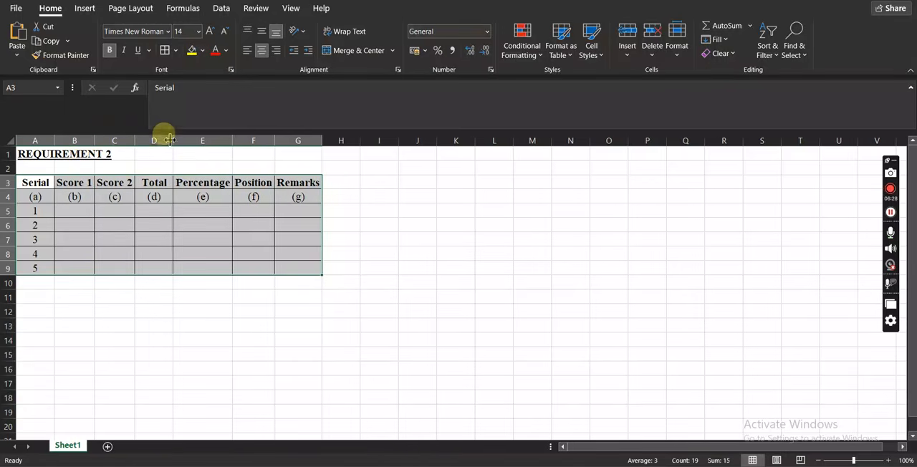
click(111, 323)
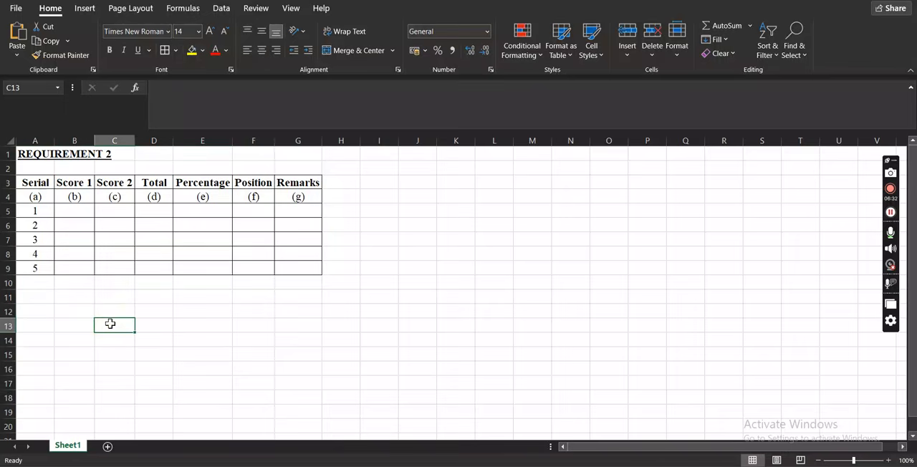
Enter the Score 1 values 75, 54, 62, 27 and 81 in cells B5 to B9.
click(77, 212)
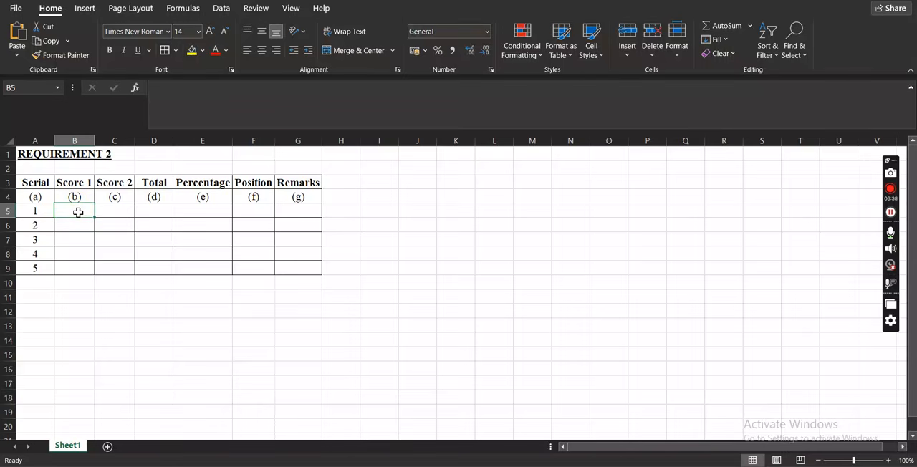
text(7)
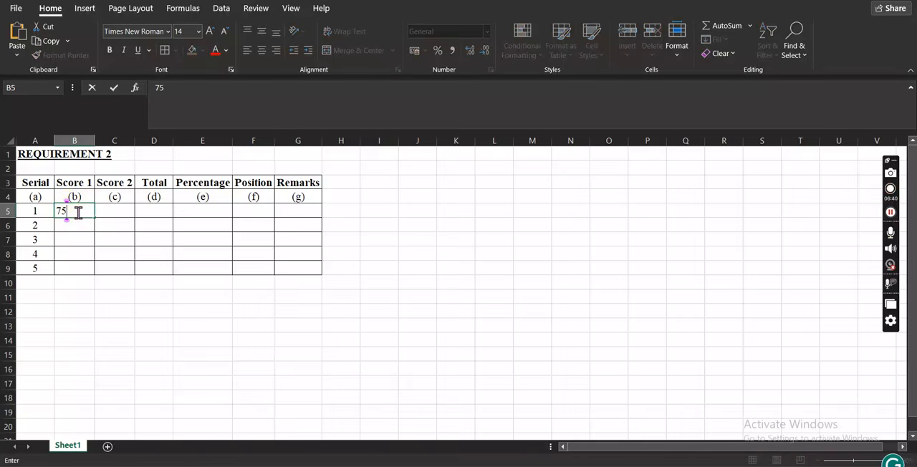
text(5)
key(Return)
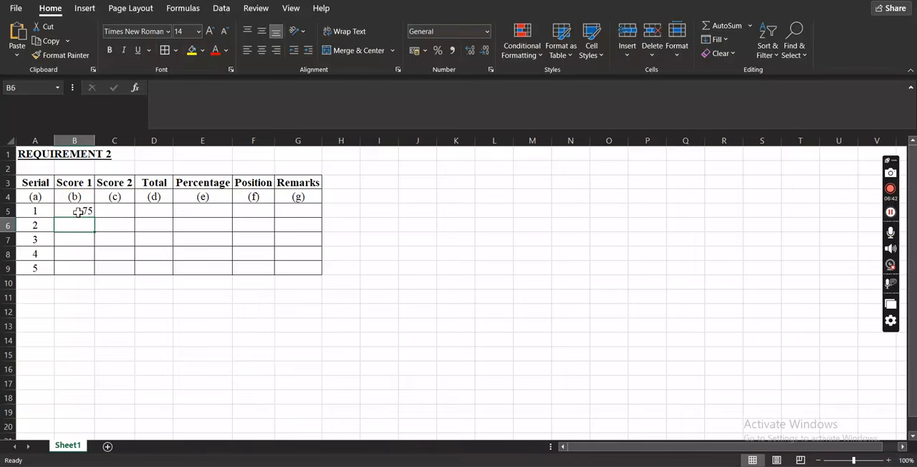
text(54)
key(Return)
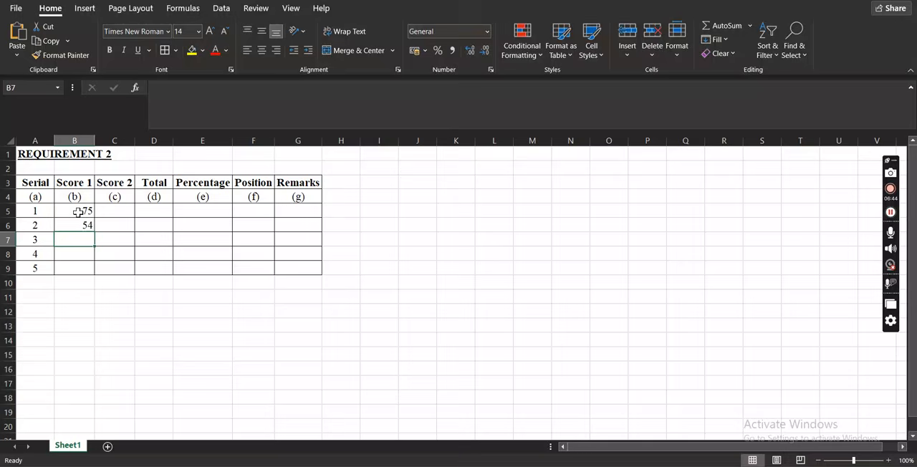
text(62)
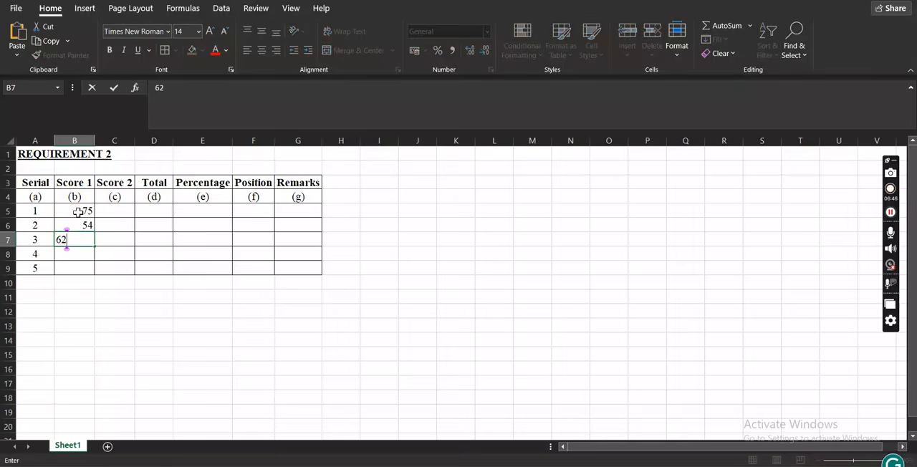
key(Return)
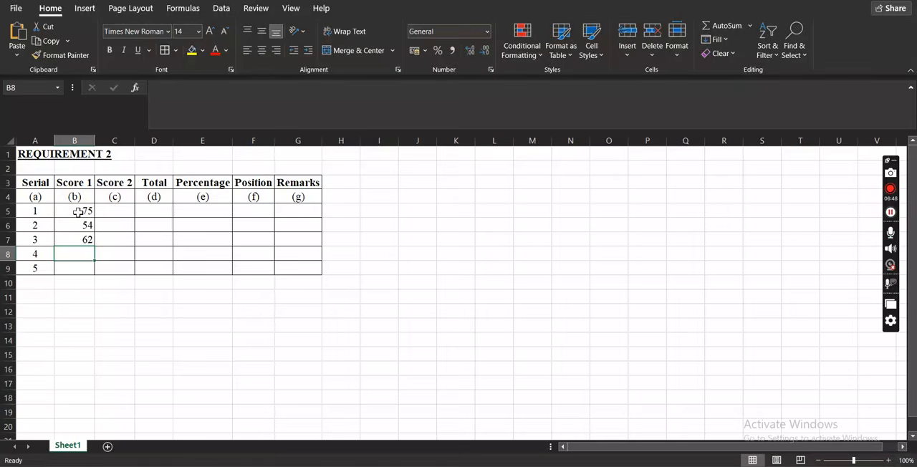
text(27)
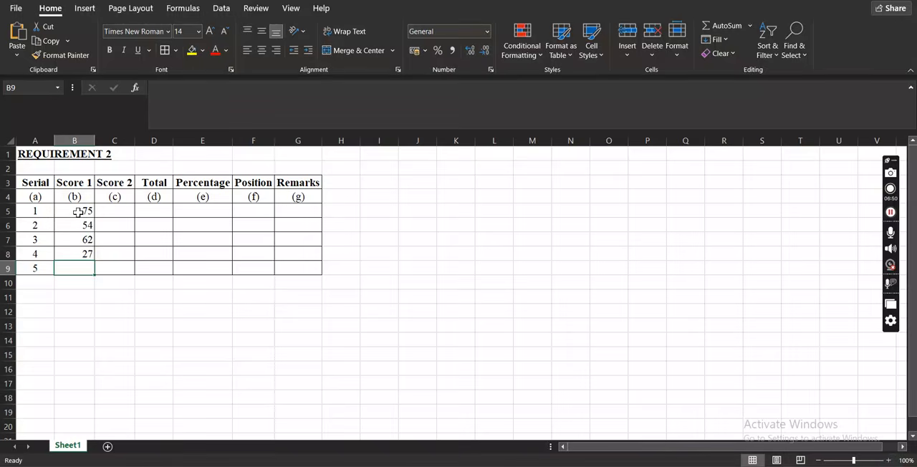
text(81)
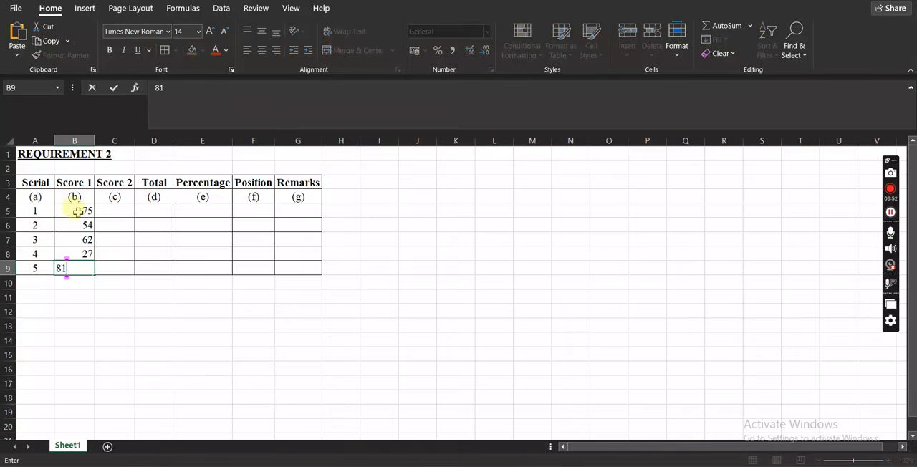
key(Tab)
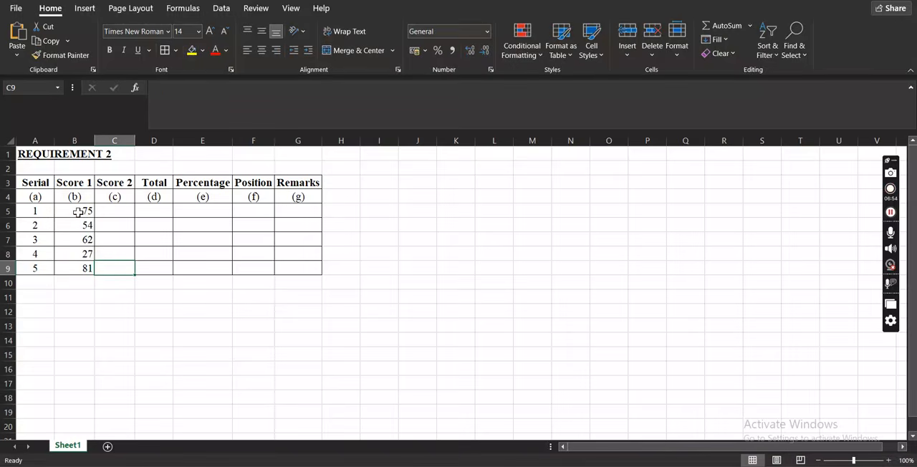
Enter the Score 2 values 30, 41, 37, 49 and 15 in cells C5 to C9.
click(116, 211)
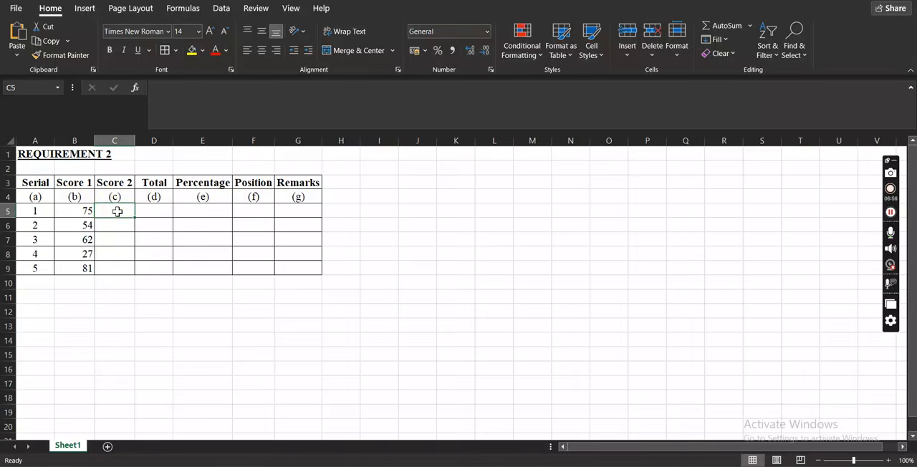
text(30)
key(Return)
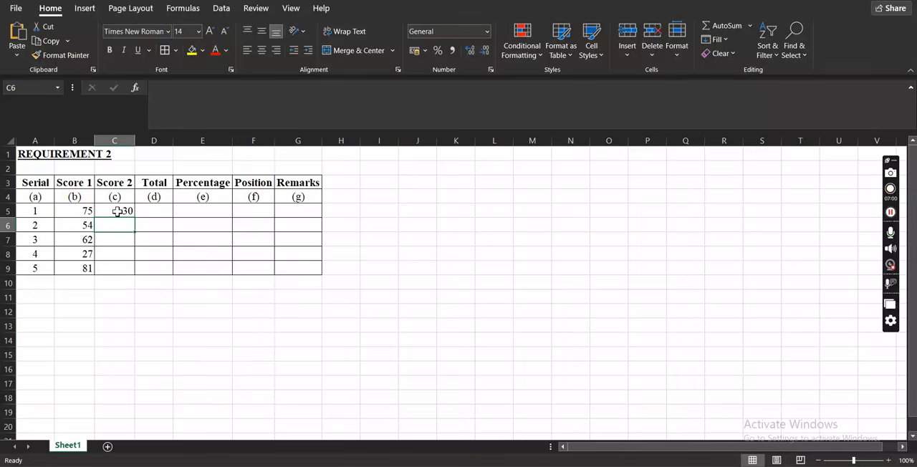
text(41)
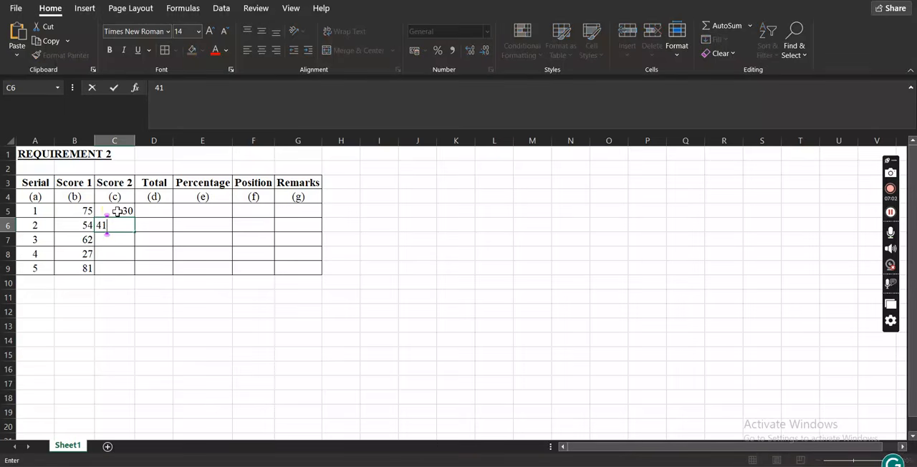
key(Return)
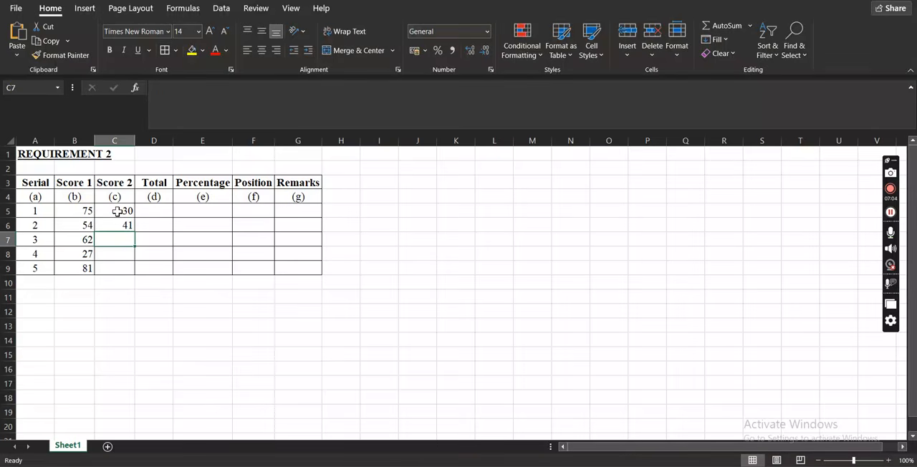
text(37)
key(Return)
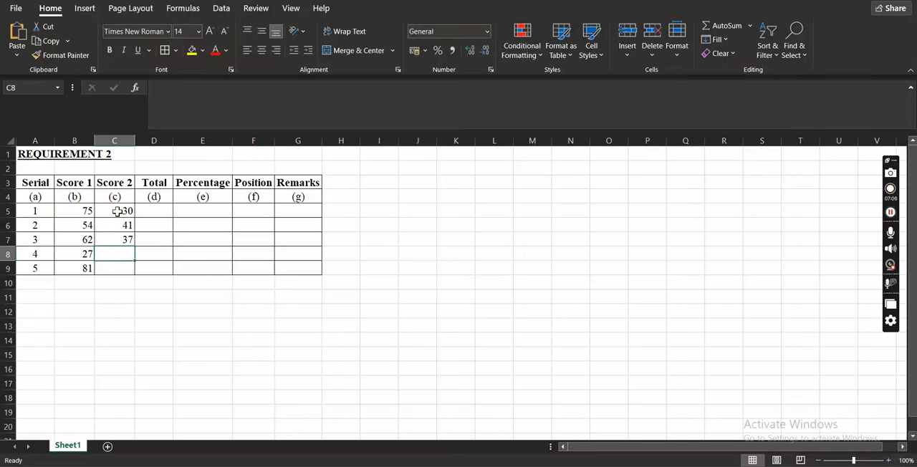
text(49)
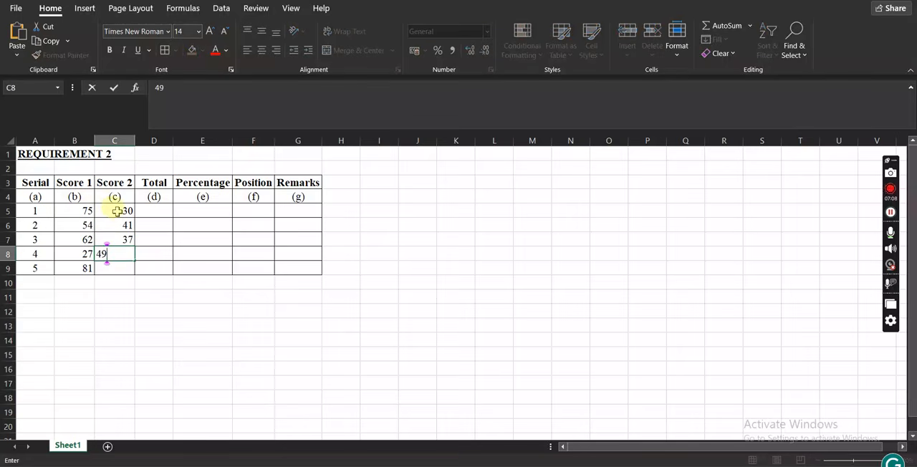
key(Return)
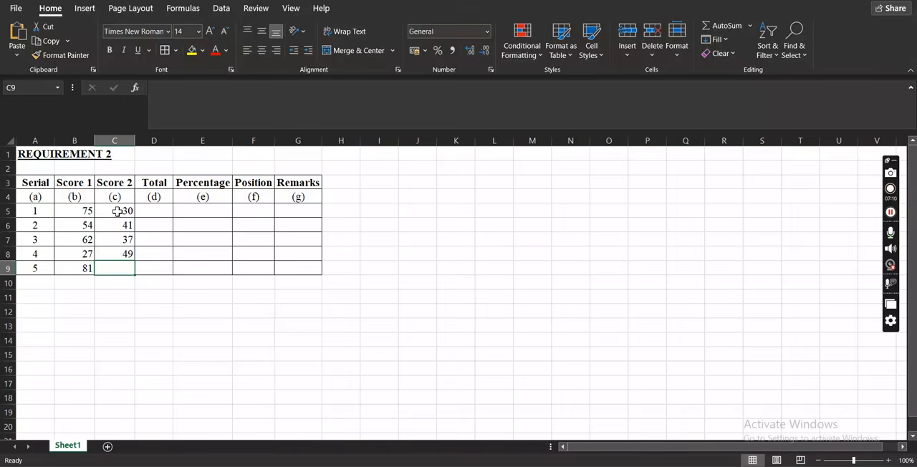
text(15)
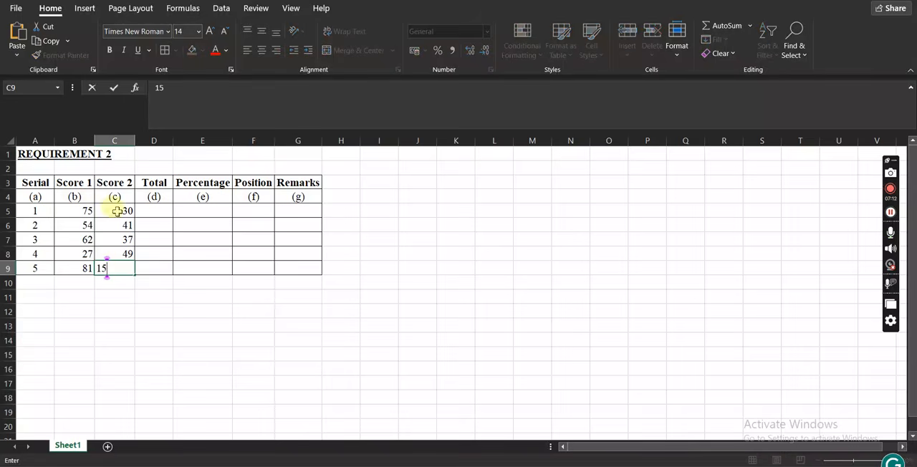
key(Tab)
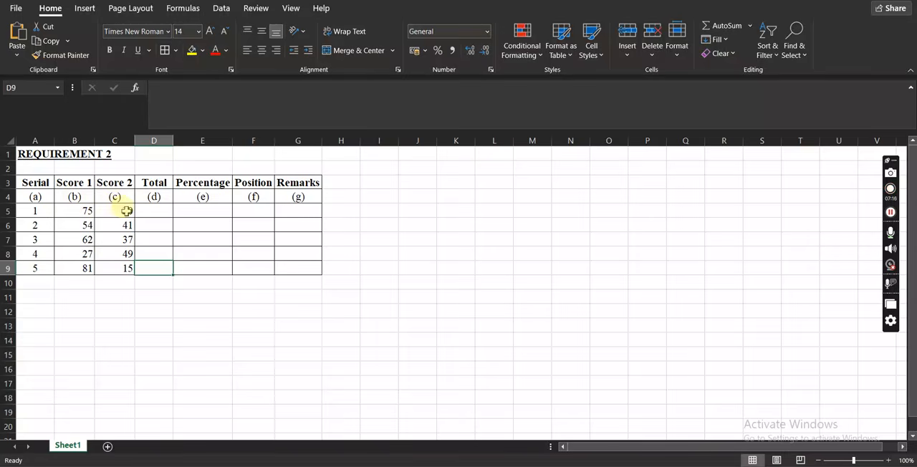
Try the typed addition formula =b5+c5 in Total cell D5, and clear the cell.
click(151, 210)
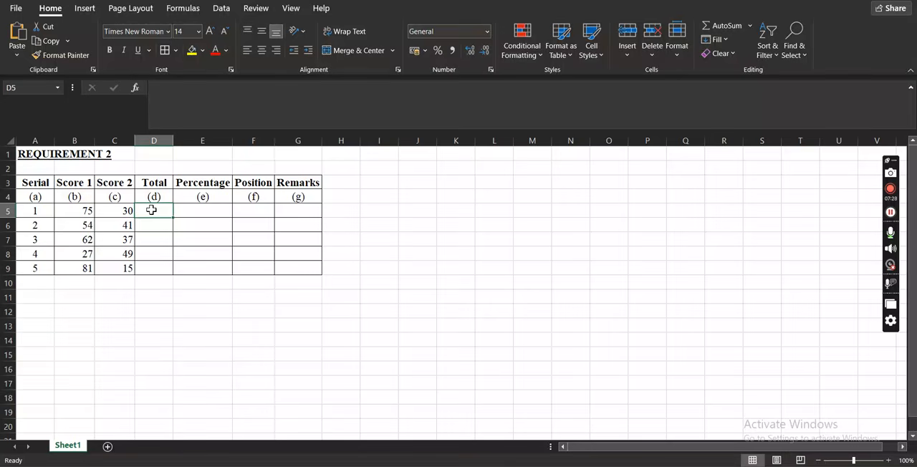
text(=)
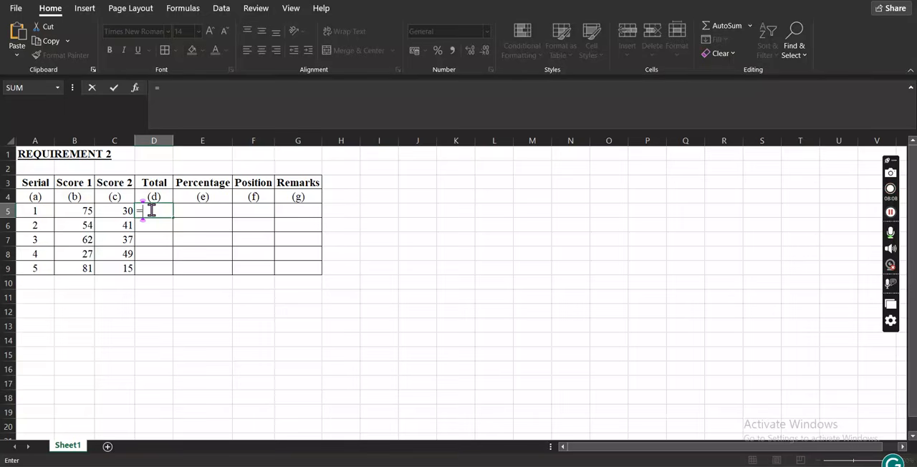
text(b5)
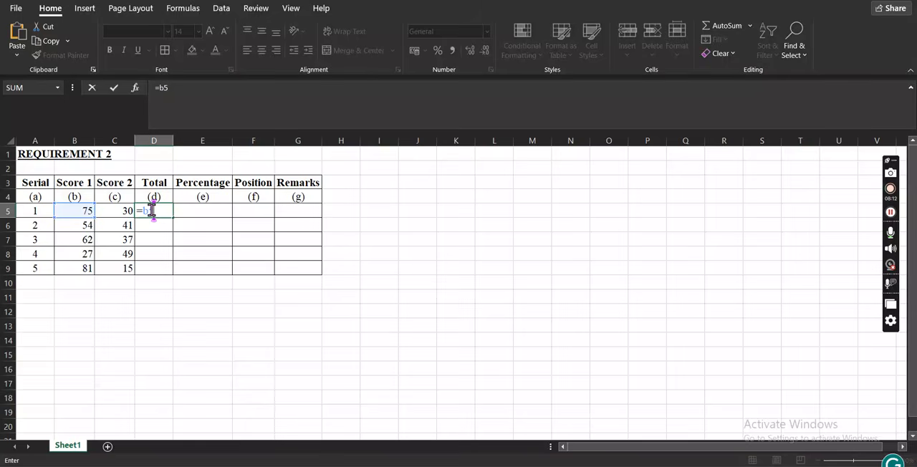
text(+c5)
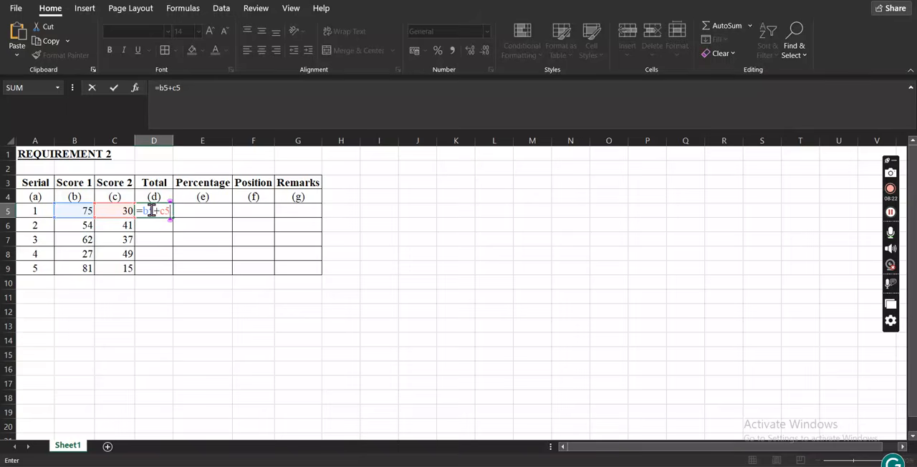
key(Return)
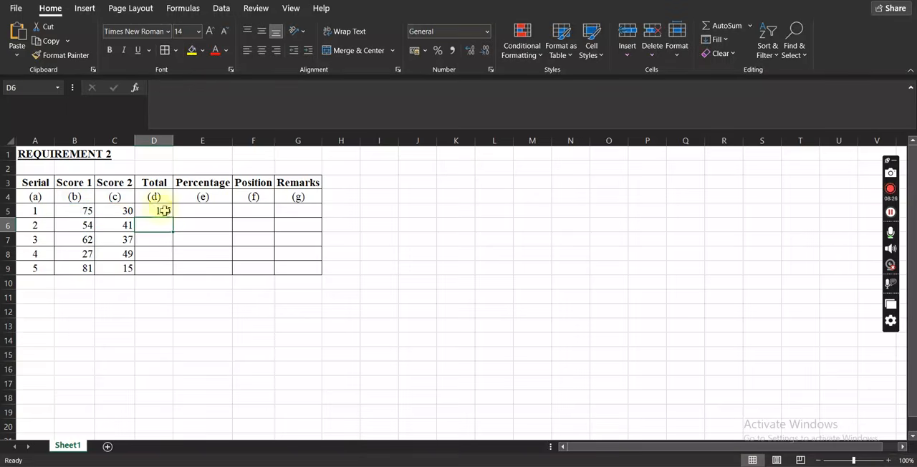
click(164, 210)
key(Delete)
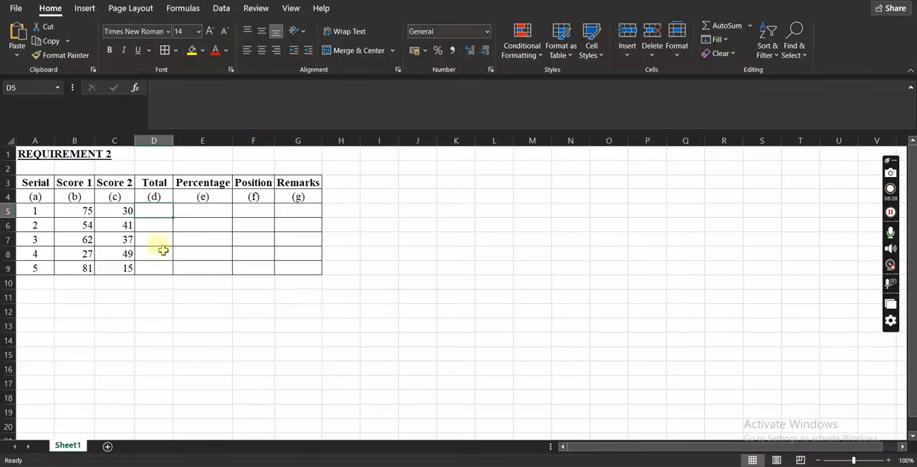
Enter the formula =B5+C5 in cell D5 to total the first serial's two scores.
text(=)
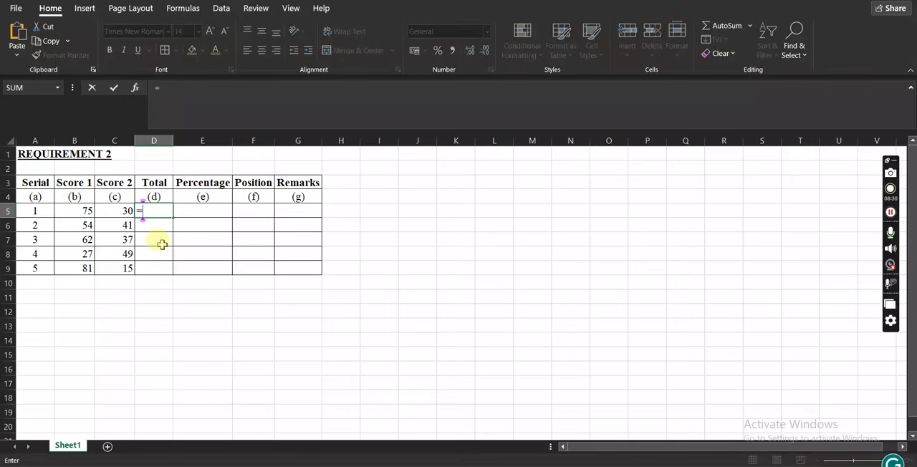
click(78, 210)
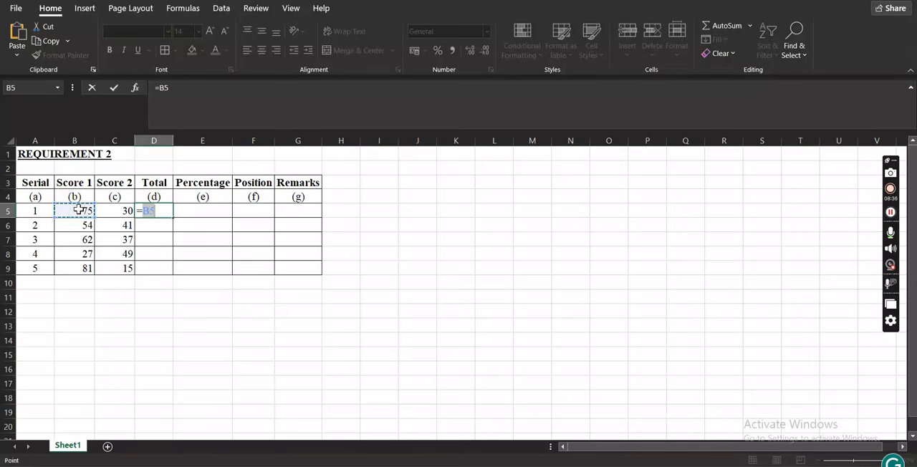
text(+)
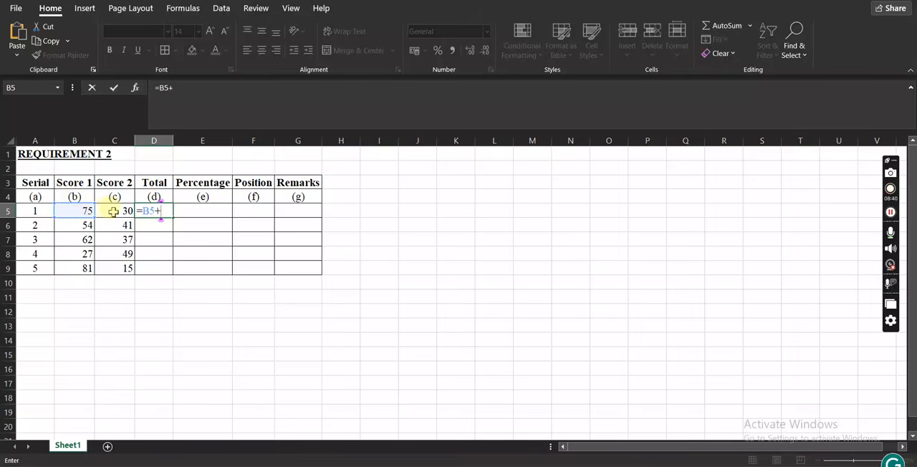
click(115, 212)
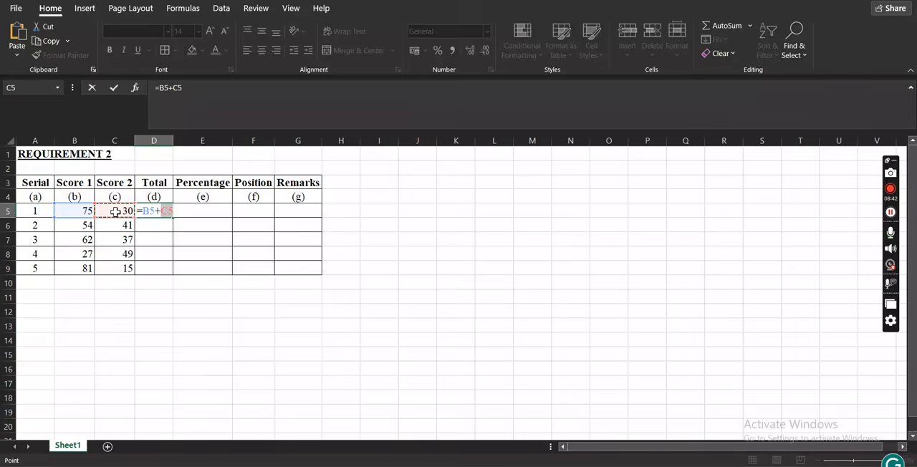
key(Return)
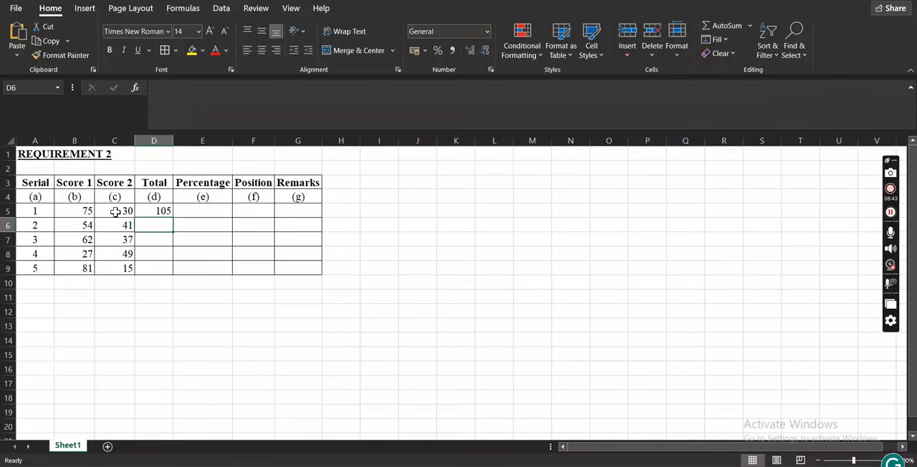
Fill the Total formula from cell D5 down to D9.
click(161, 210)
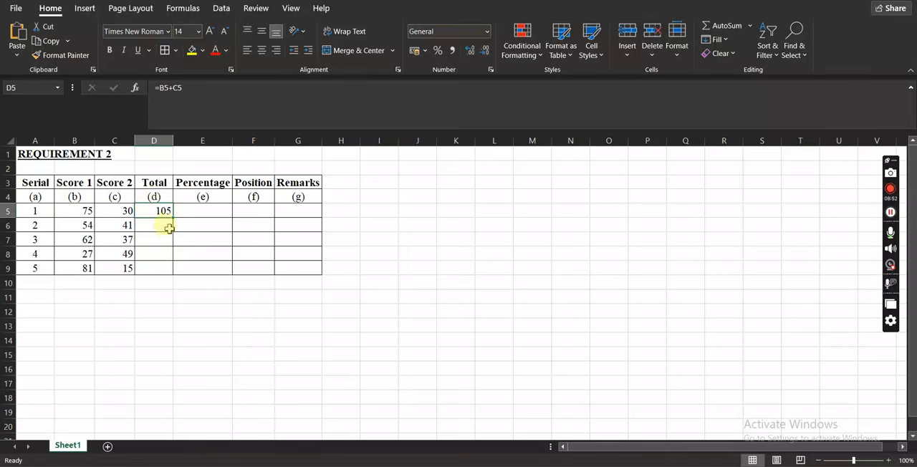
click(172, 217)
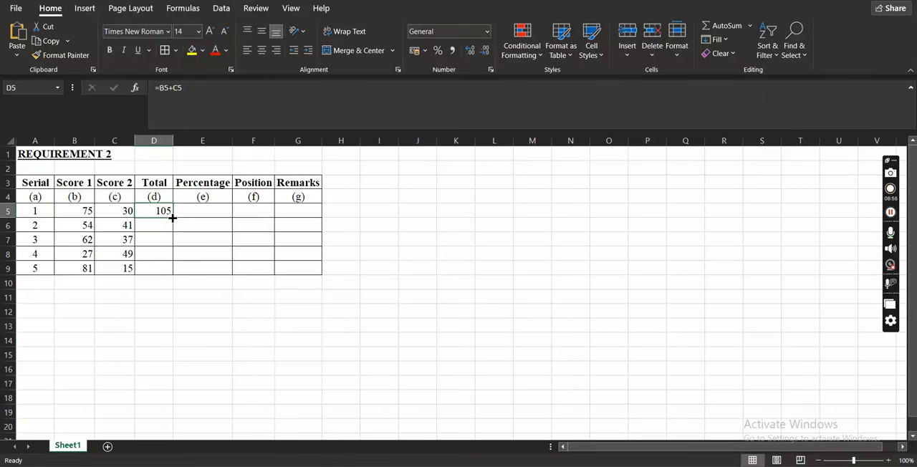
click(173, 217)
click(172, 218)
drag(172, 217, 171, 276)
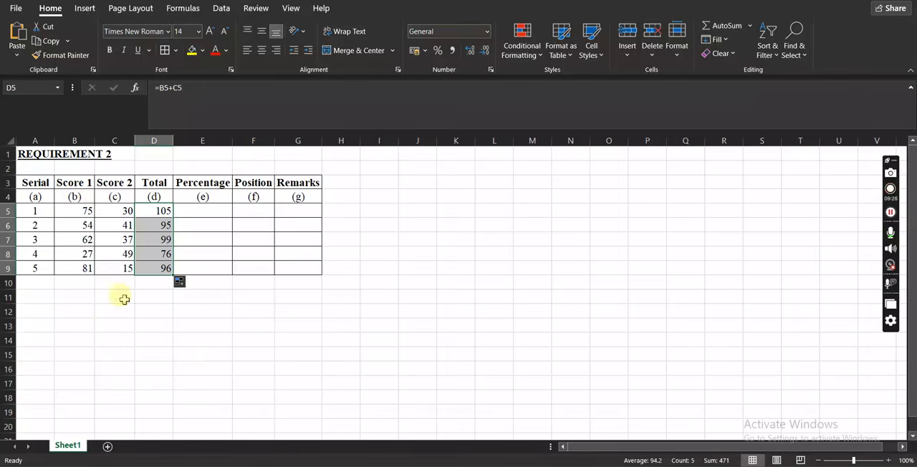
Change the Score 1 value of serial 1 in cell B5 to 67.
click(82, 209)
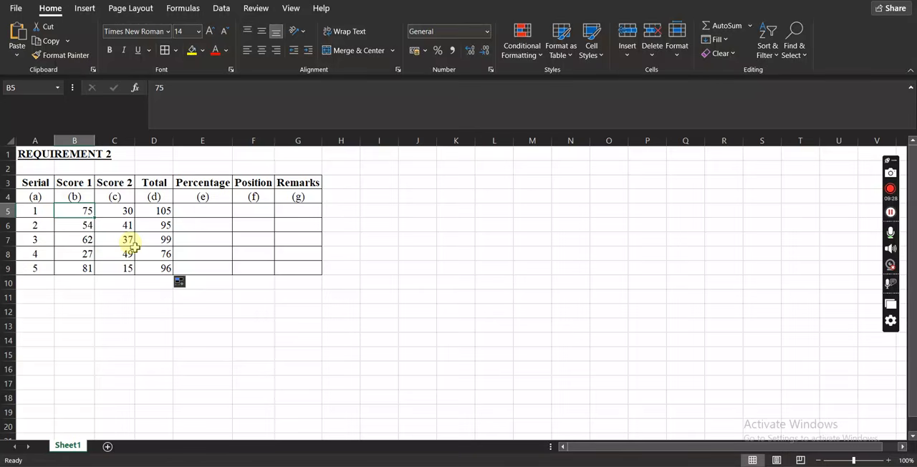
text(67)
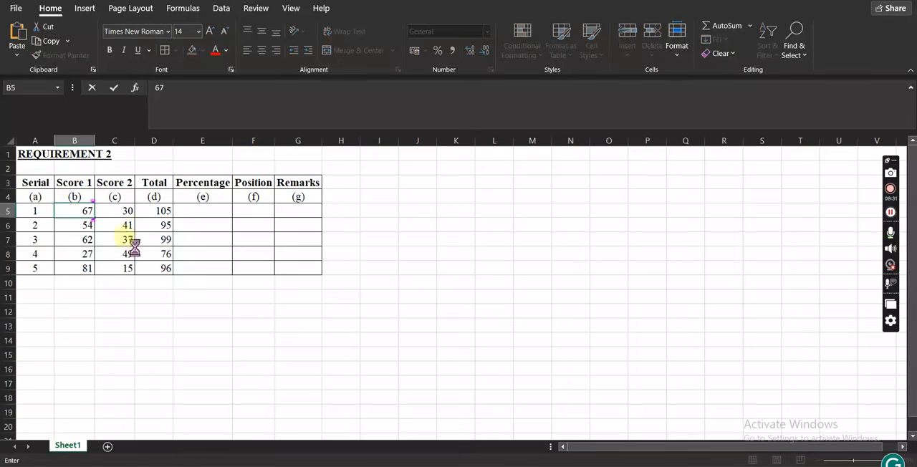
key(Return)
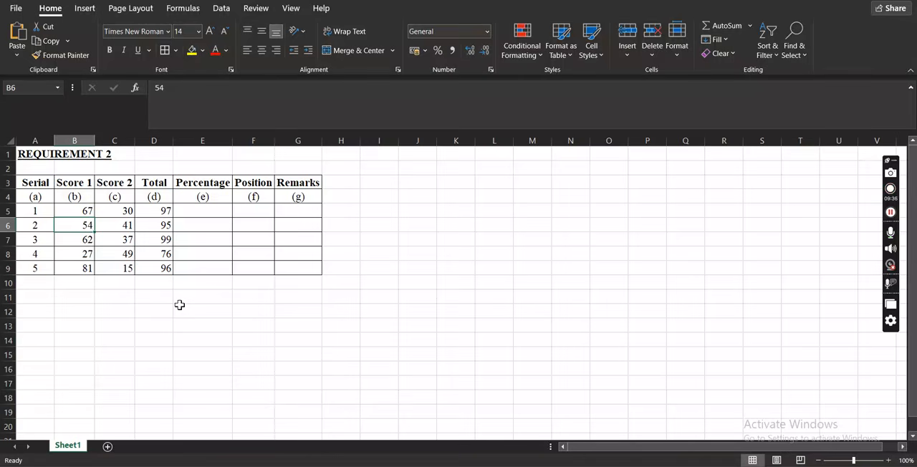
Enter the formula =D5/100 in cell E5 to calculate the first serial's percentage.
click(198, 209)
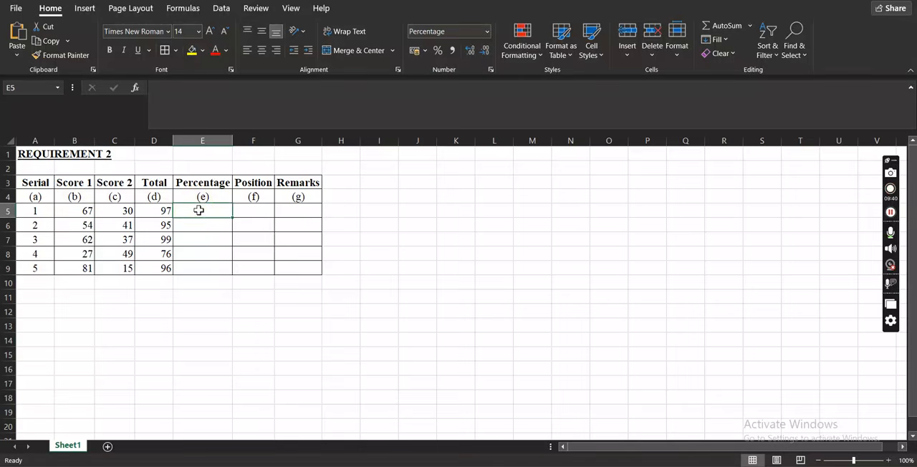
click(156, 211)
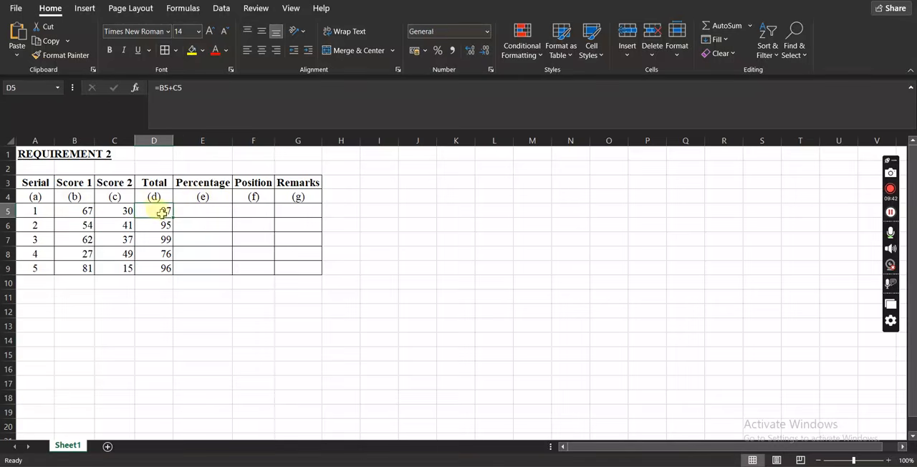
click(198, 212)
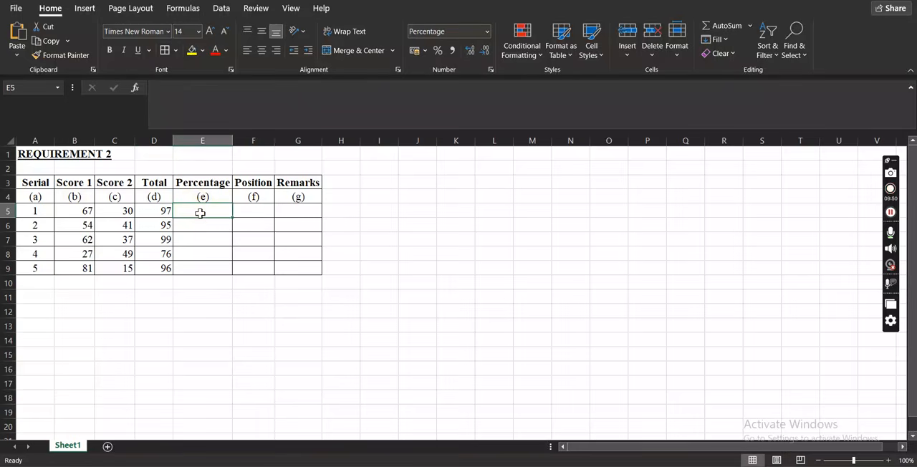
text(=)
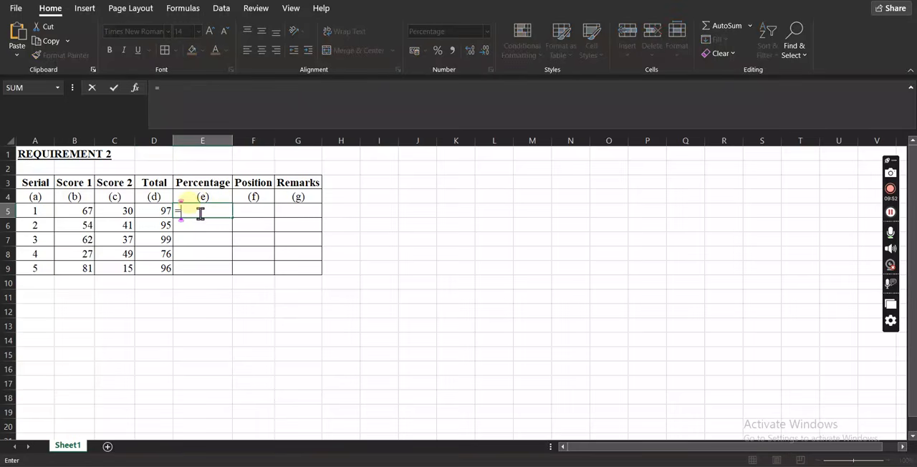
click(159, 208)
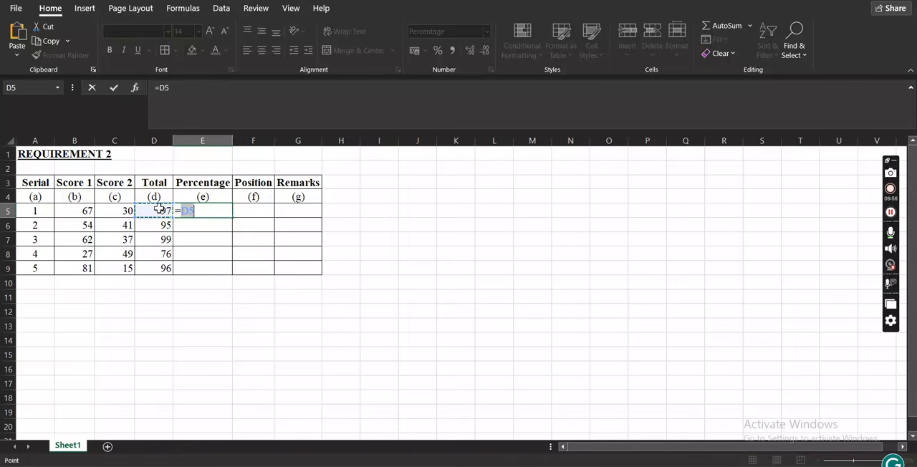
text(/100)
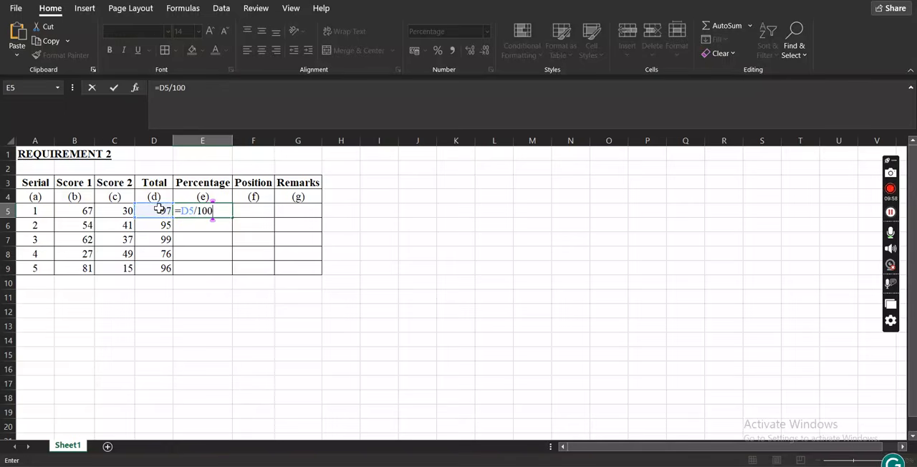
key(Return)
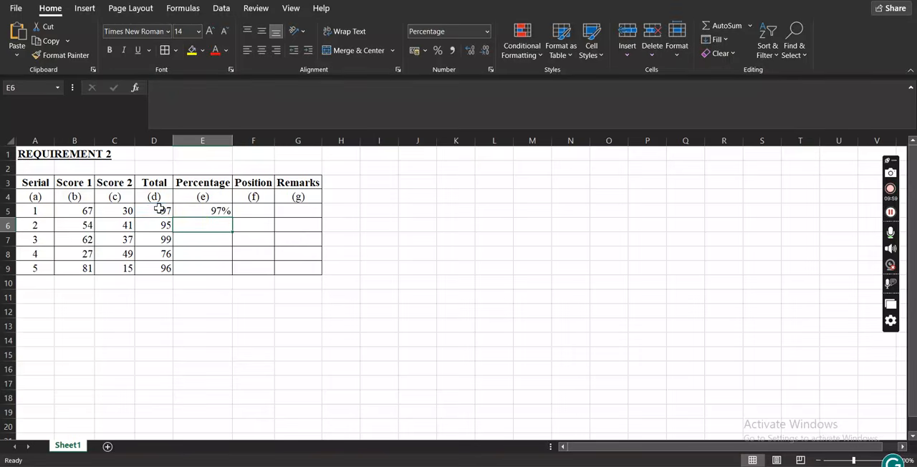
click(205, 212)
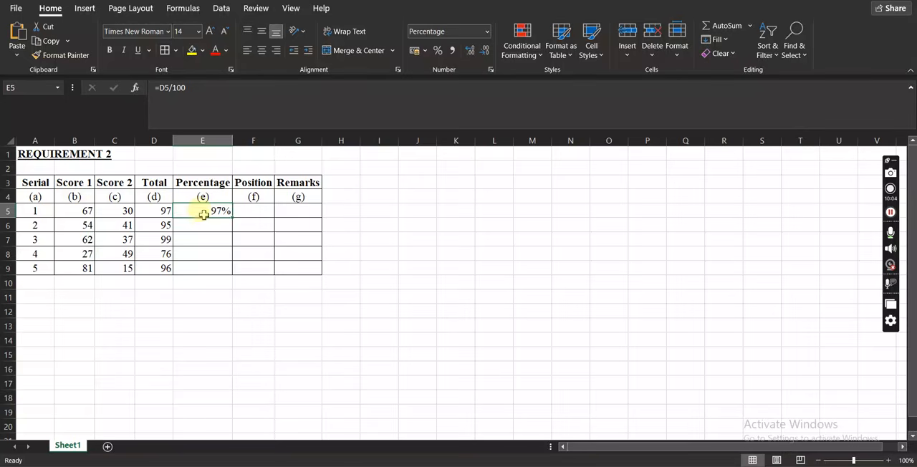
click(202, 225)
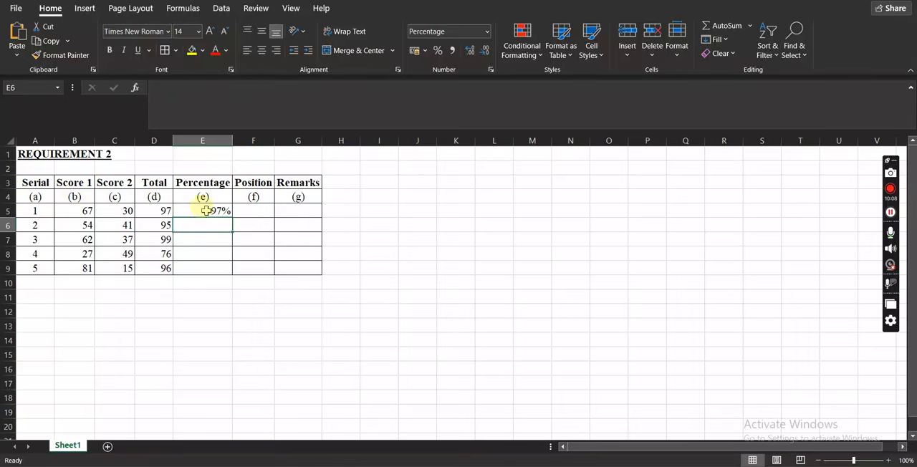
Set the number format of the whole Percentage column E to General.
double_click(206, 210)
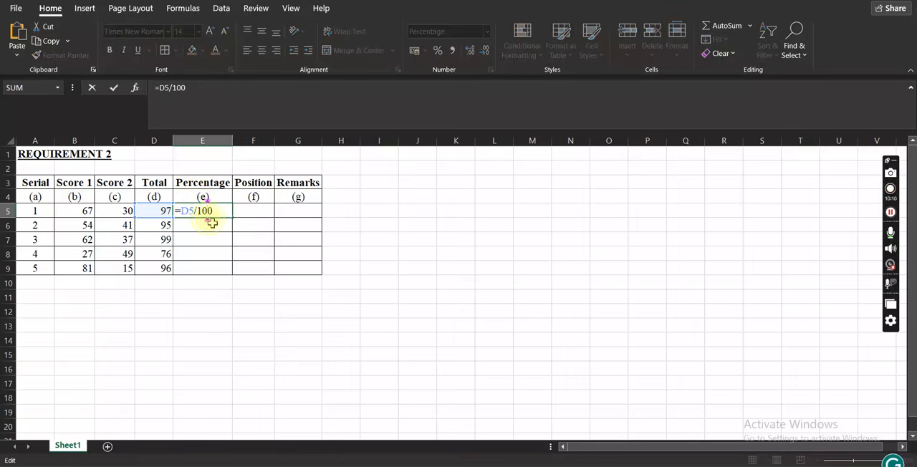
key(Return)
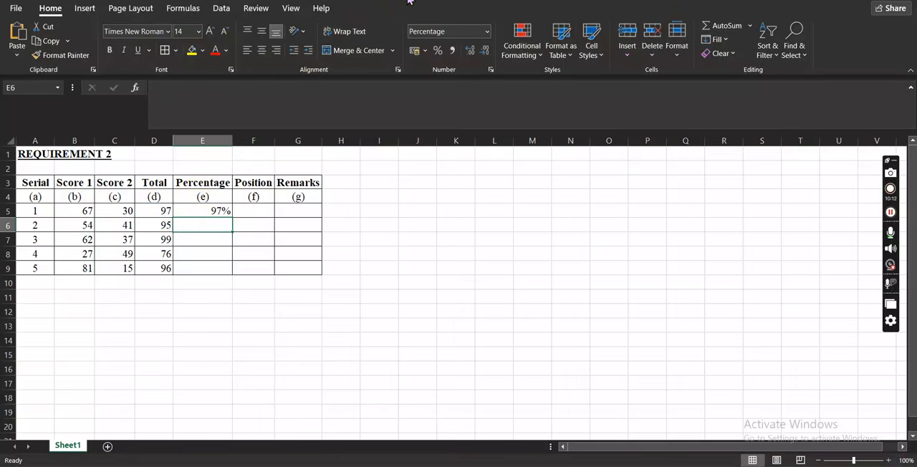
click(488, 33)
click(489, 34)
click(489, 34)
click(469, 57)
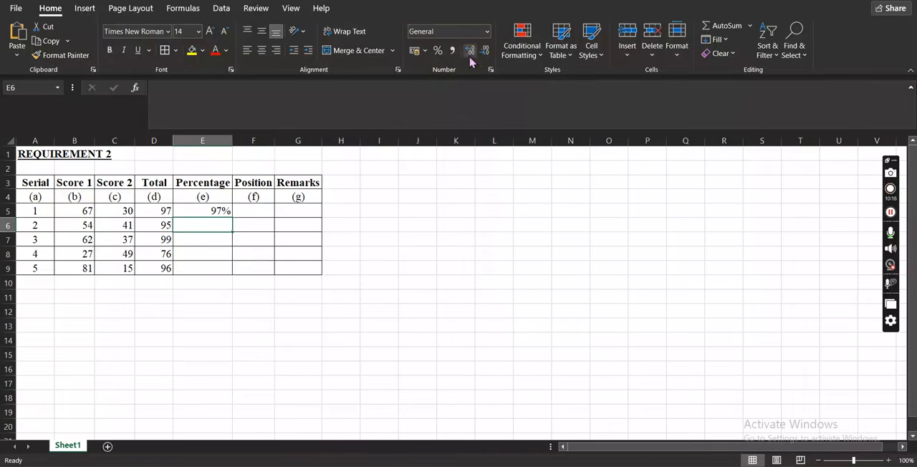
click(209, 143)
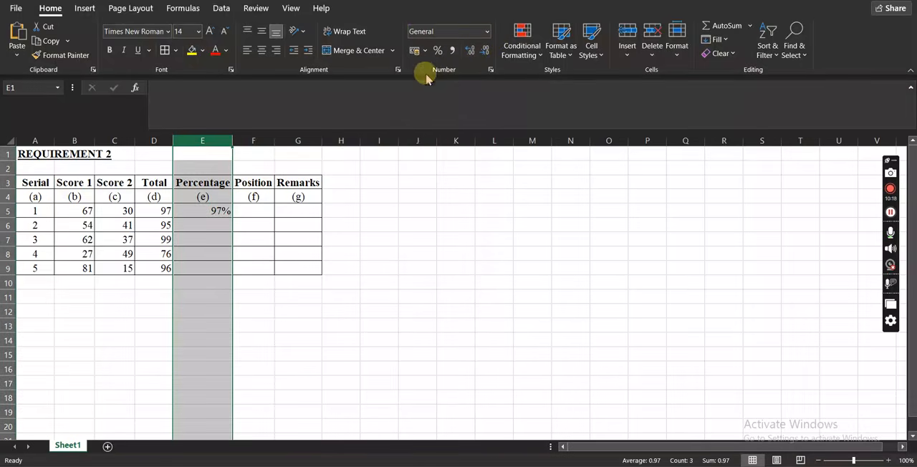
click(486, 32)
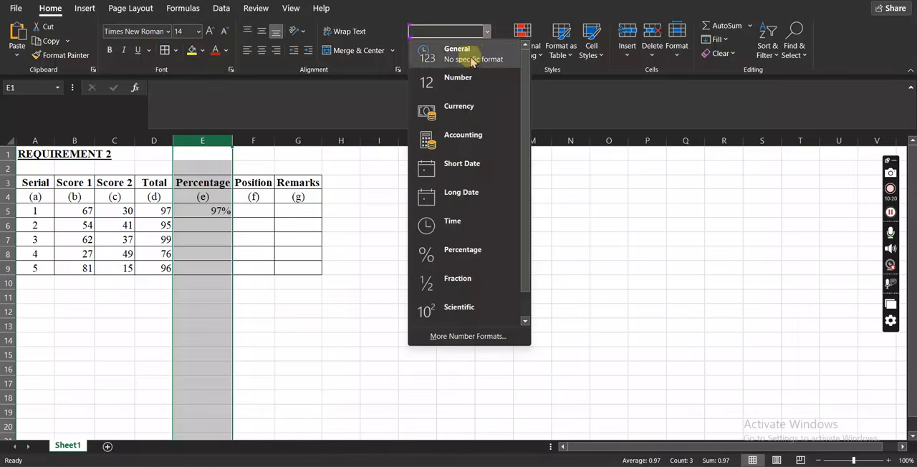
click(438, 59)
click(336, 241)
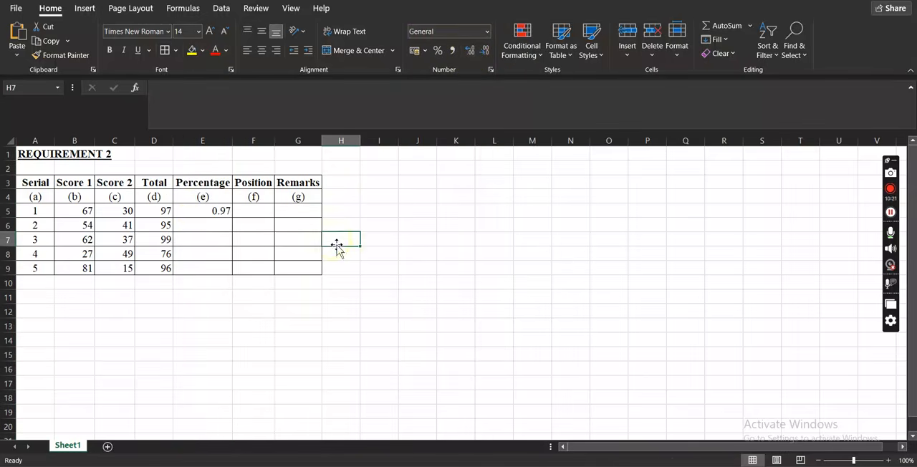
Fill the percentage formula from cell E5 down to E9 and format those cells as percentages.
click(217, 211)
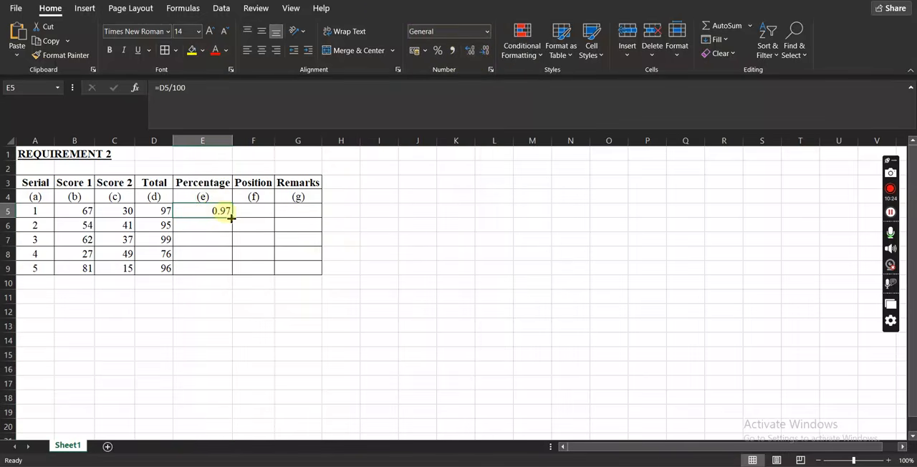
drag(231, 217, 228, 273)
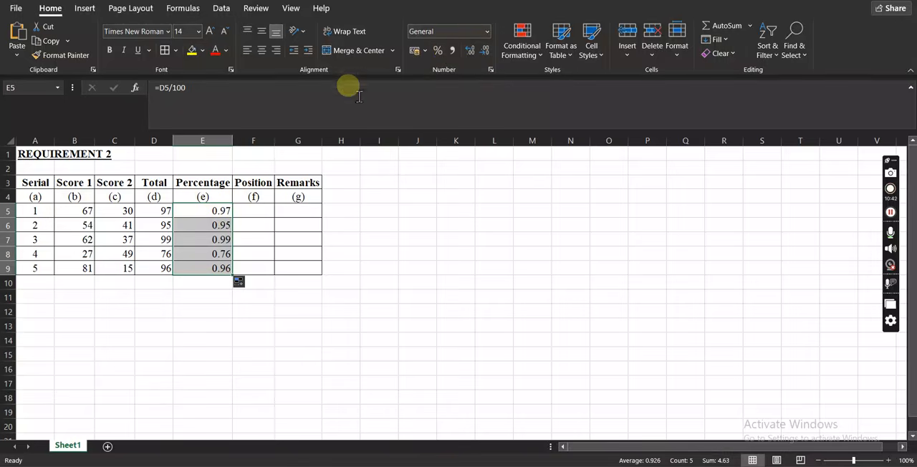
click(436, 51)
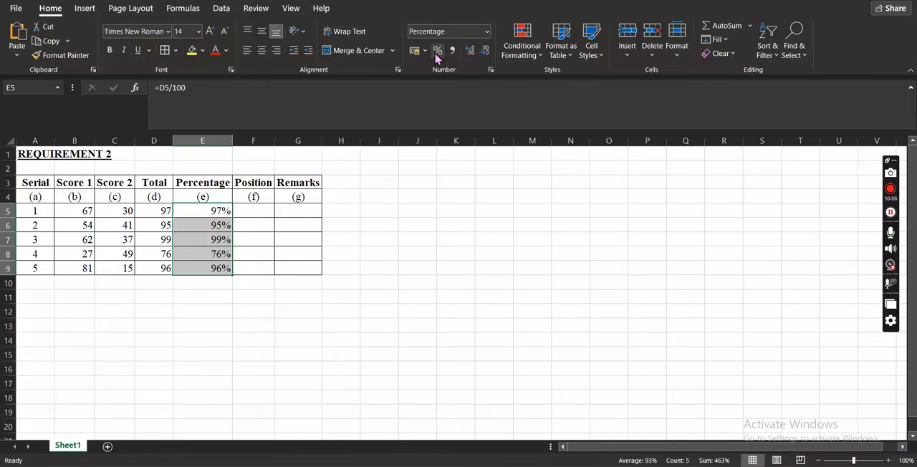
click(239, 282)
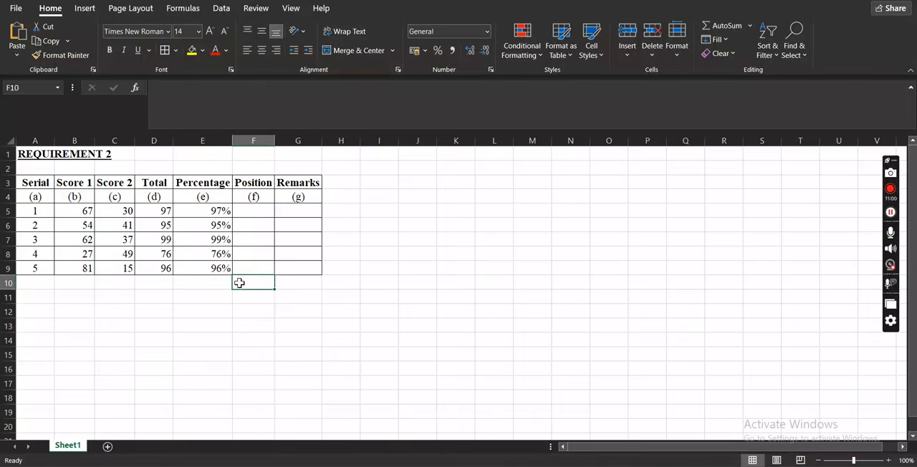
Enter the formula =RANK(E5,E5:E9) in cell F5 to rank the first serial by percentage.
click(252, 212)
text(=)
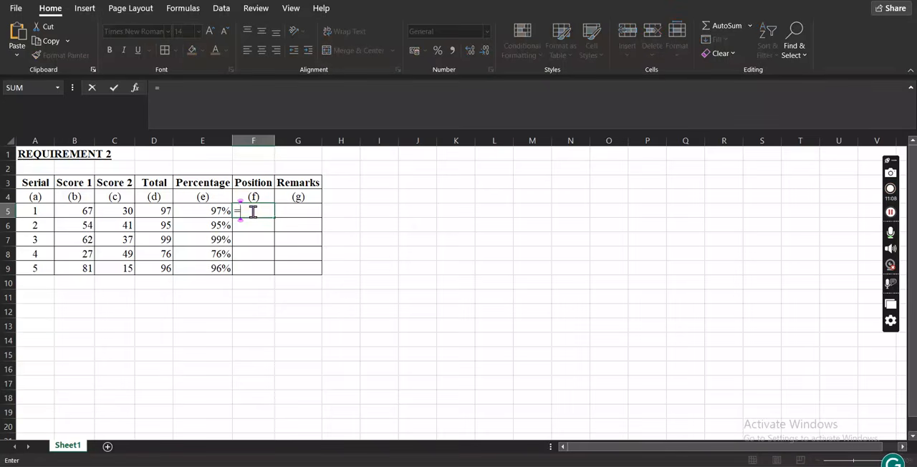
text(rank()
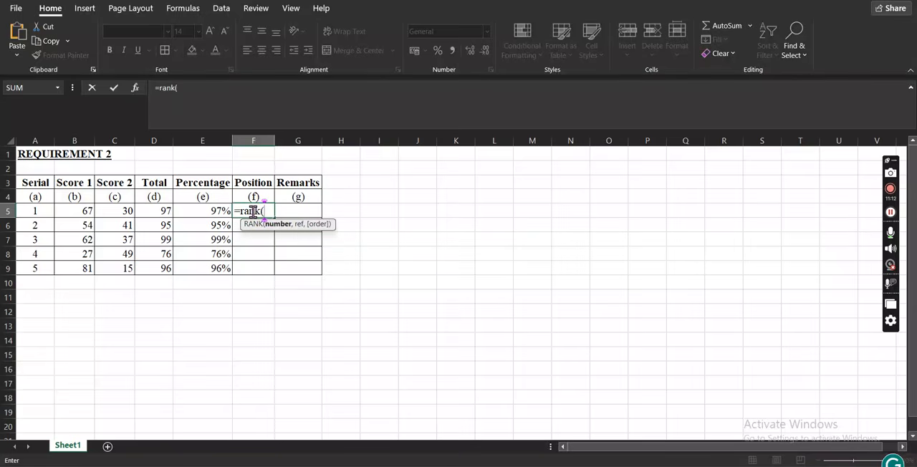
click(194, 210)
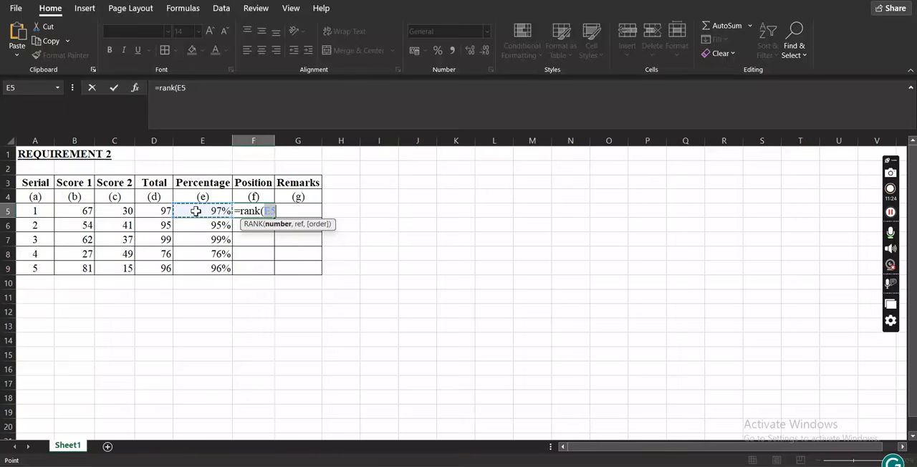
text(,)
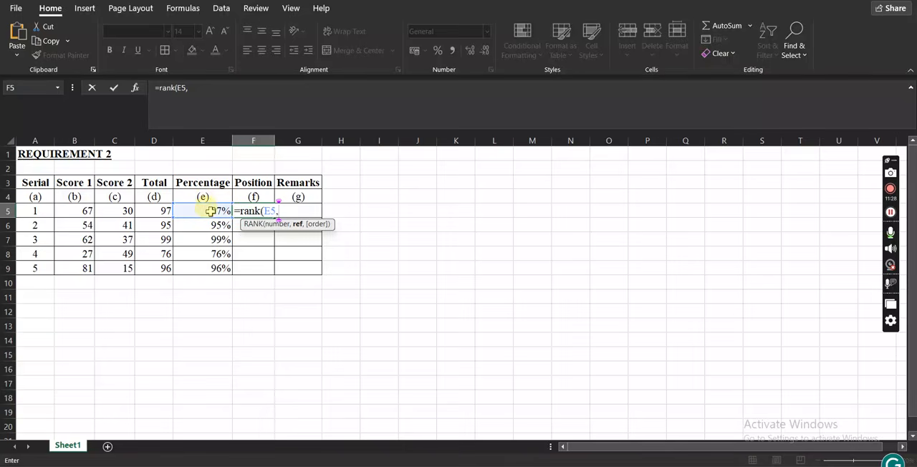
click(209, 211)
drag(210, 211, 209, 266)
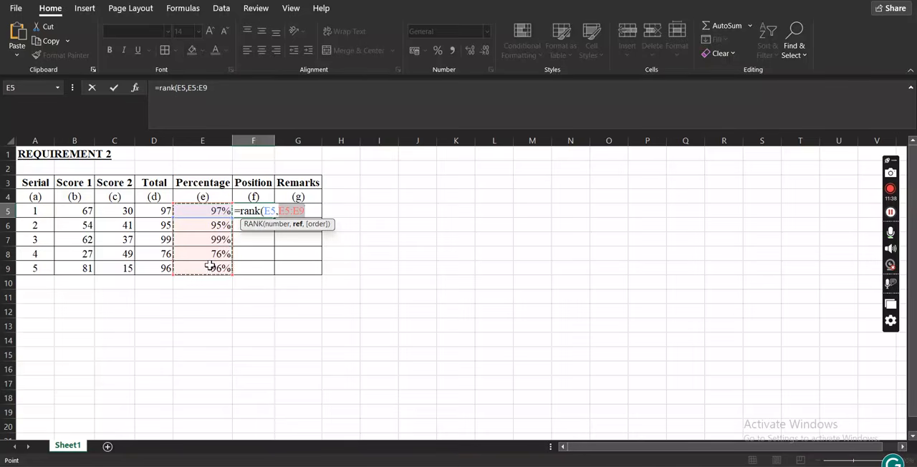
key(Return)
Fill the Position formula from cell F5 down to F9 and check the copied formulas in F8 and F9.
click(257, 207)
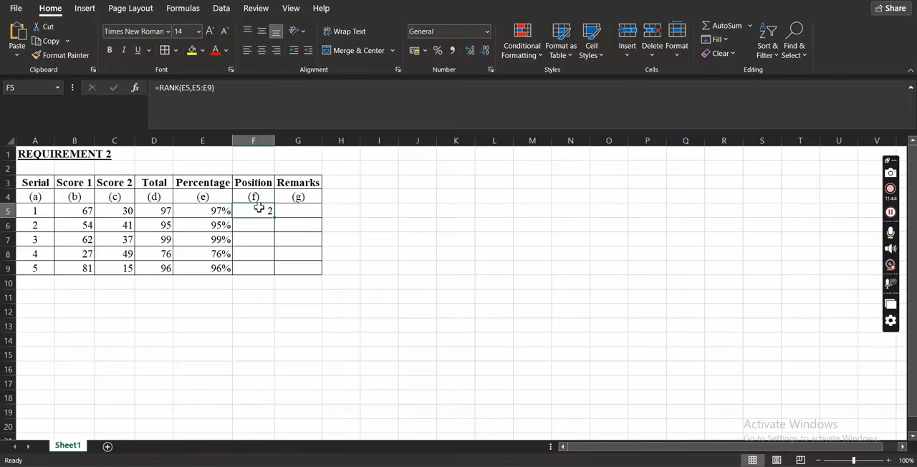
drag(273, 216, 268, 269)
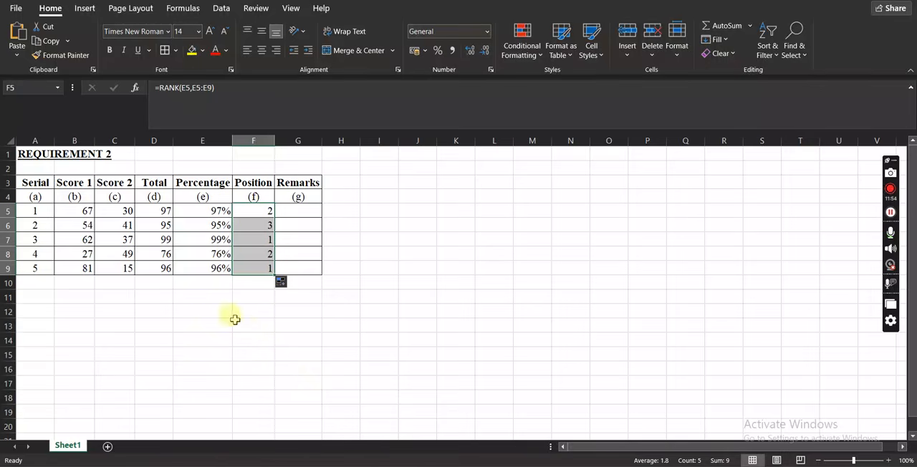
click(253, 257)
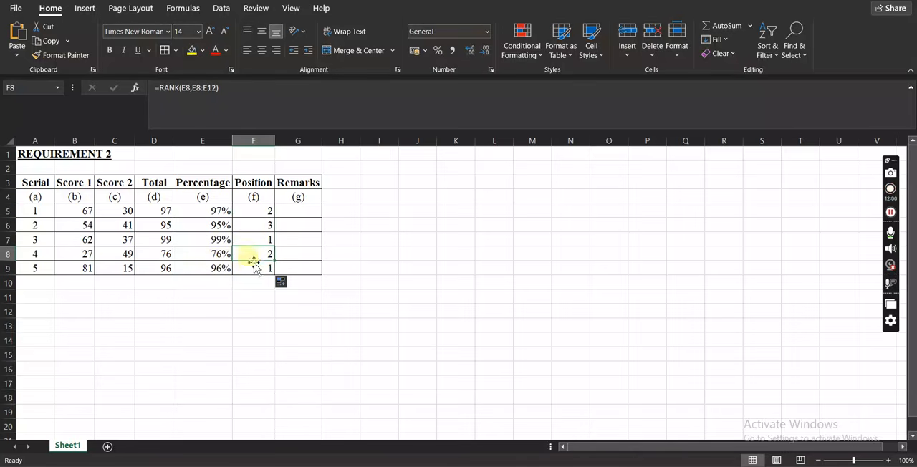
click(254, 268)
Try ranking serial 3 by its total by changing the first RANK argument in cell F7 to D7.
click(252, 239)
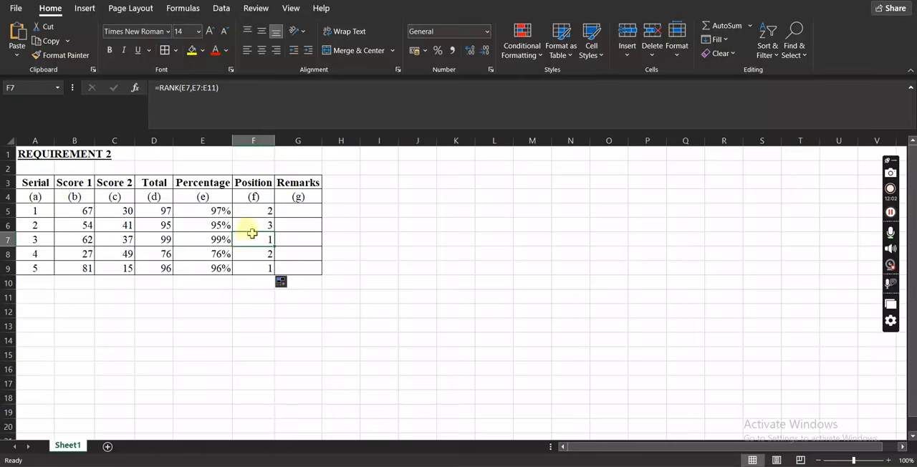
click(190, 88)
double_click(187, 89)
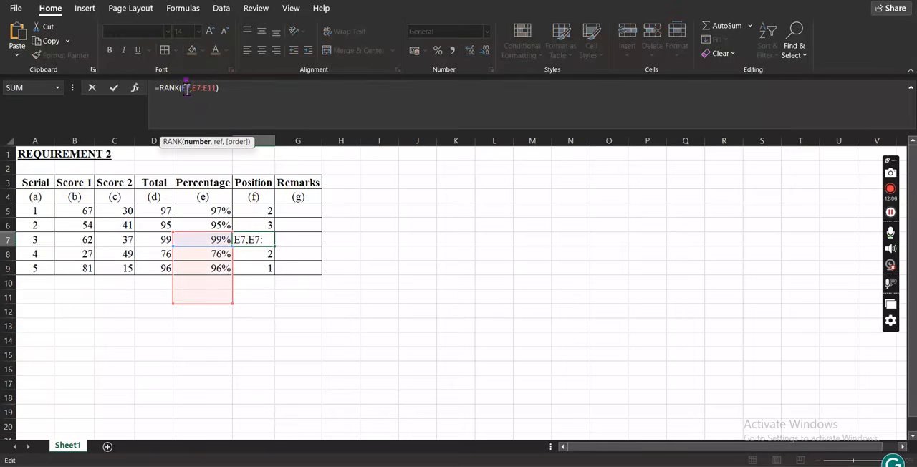
text(7)
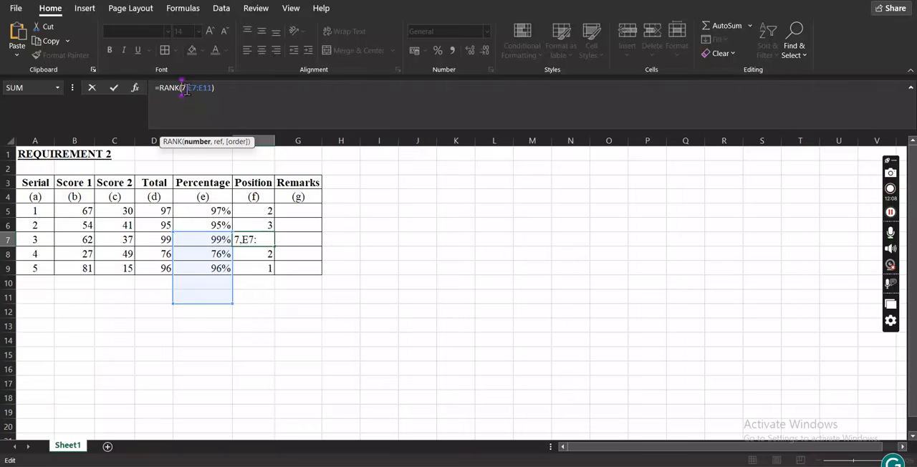
text(D)
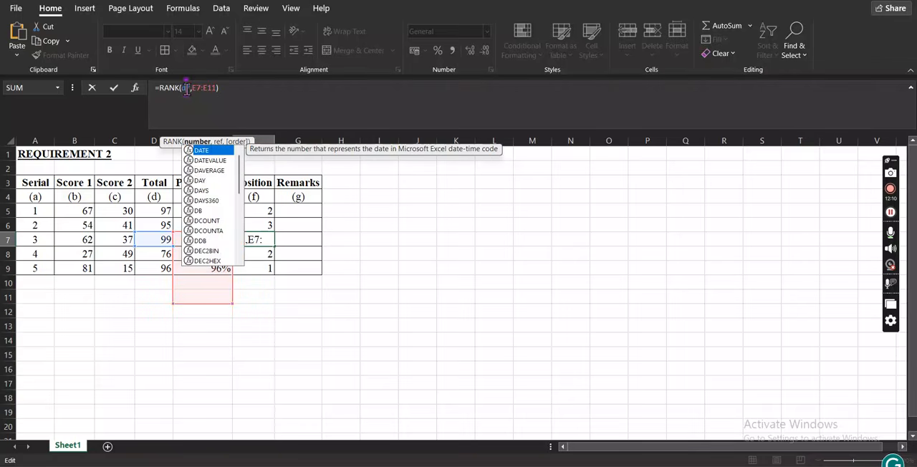
key(Return)
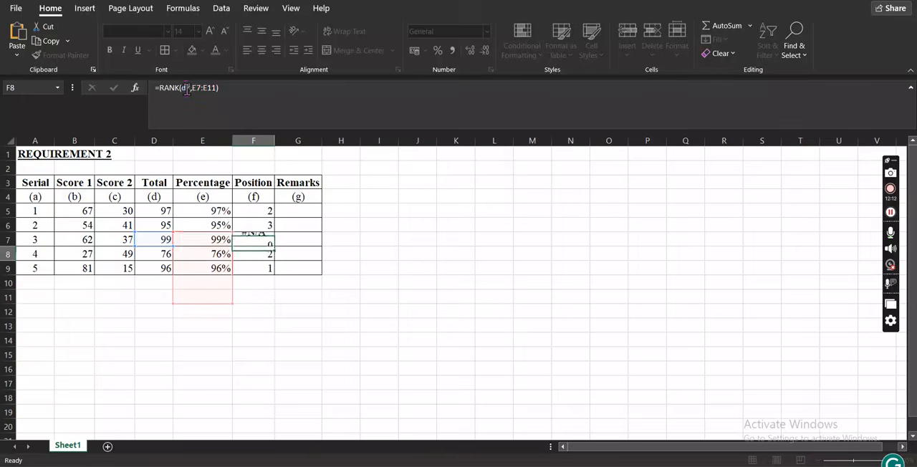
key(Up)
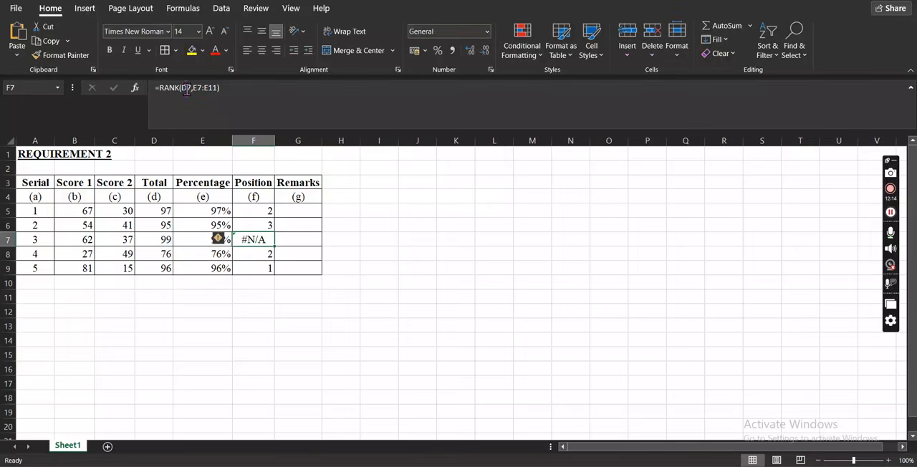
Change the reference range of the RANK formula in cell F7 to D7:D11.
click(187, 87)
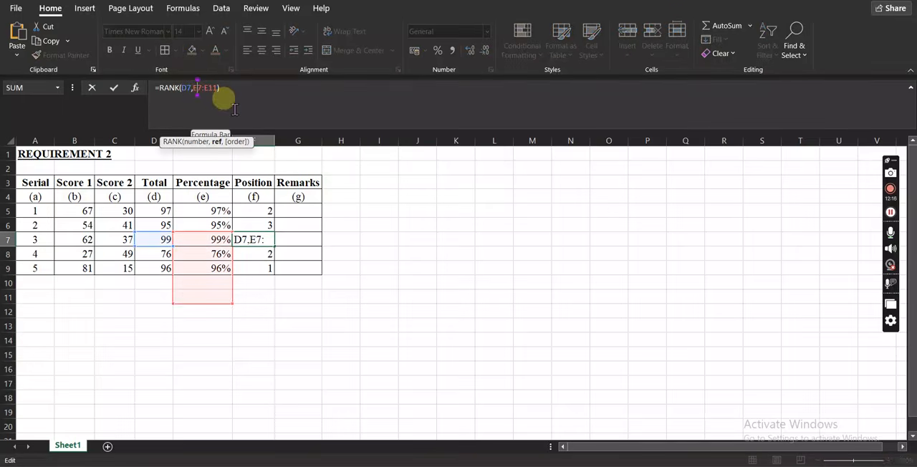
key(BackSpace)
key(BackSpace)
text(d7)
key(Right)
key(Delete)
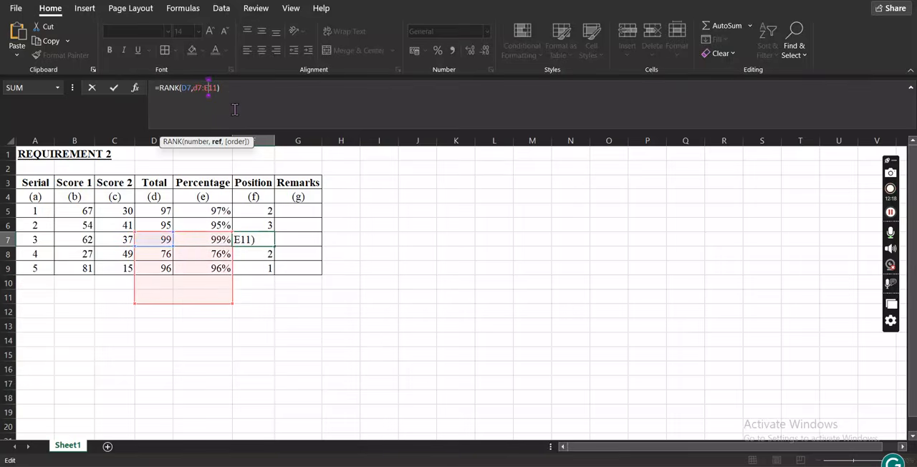
text(d)
key(Return)
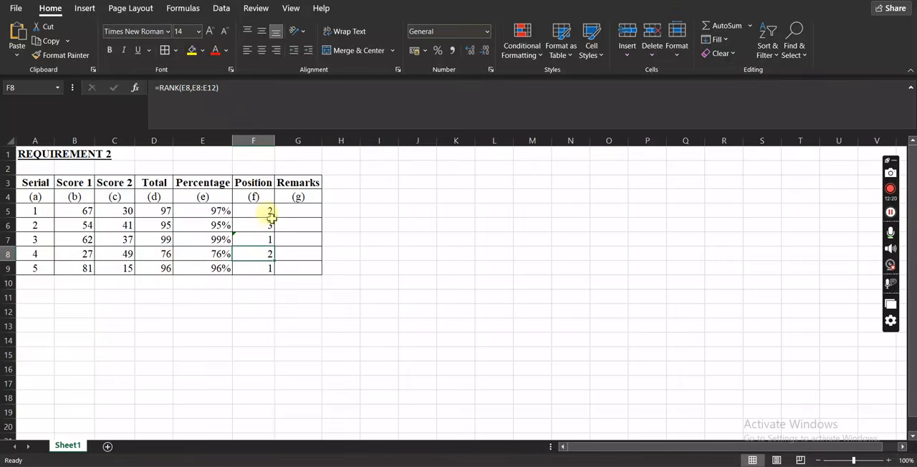
click(260, 236)
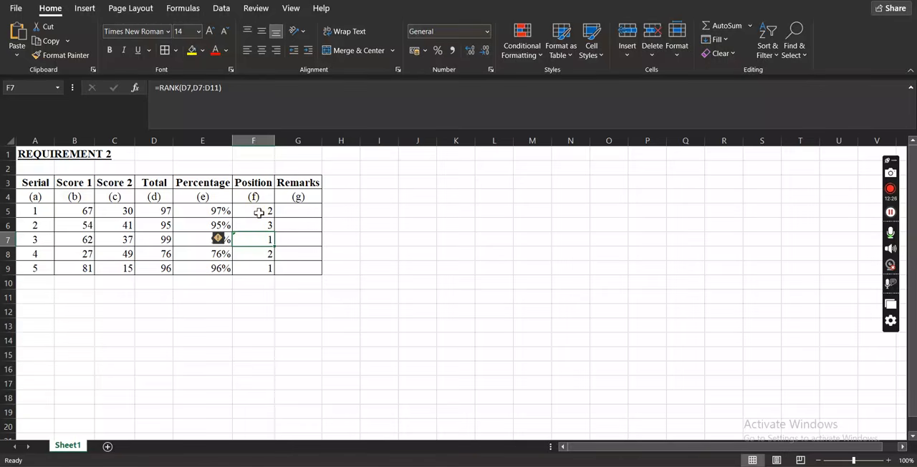
Clear all the Position formulas in cells F5 to F9.
drag(259, 212, 260, 270)
key(Delete)
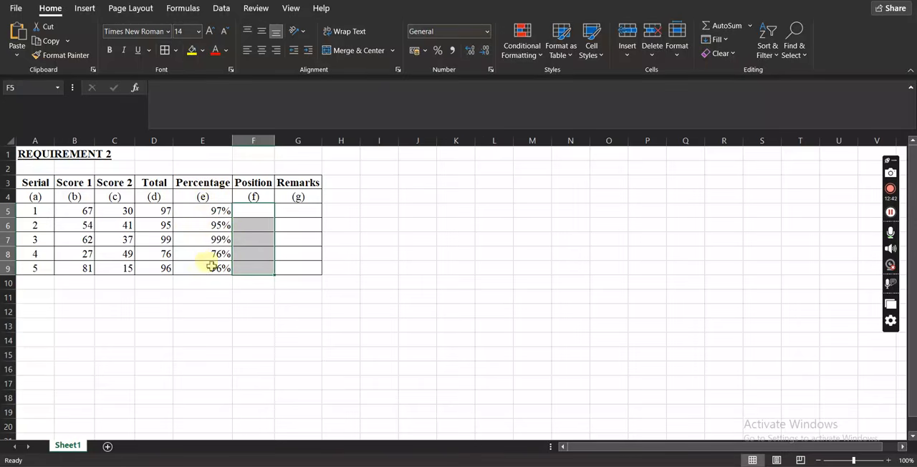
click(220, 306)
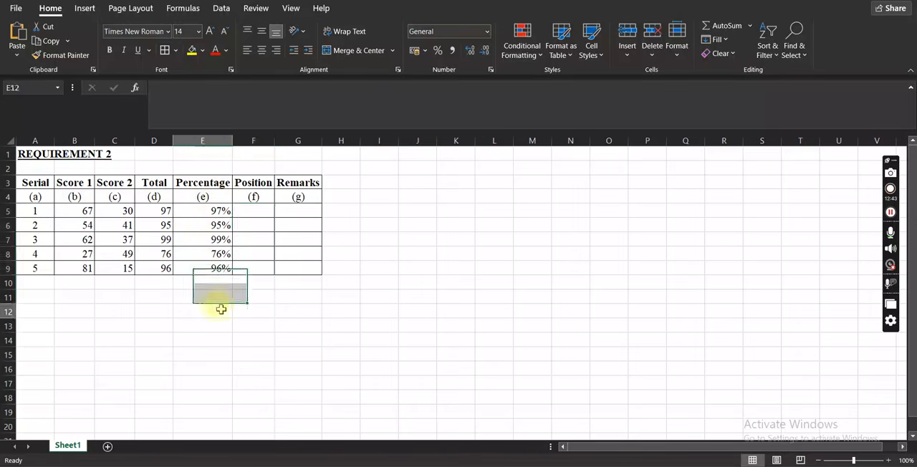
Enter a RANK formula in cell F5 that ranks E5 against the absolute range $E$5:$E$9.
click(255, 211)
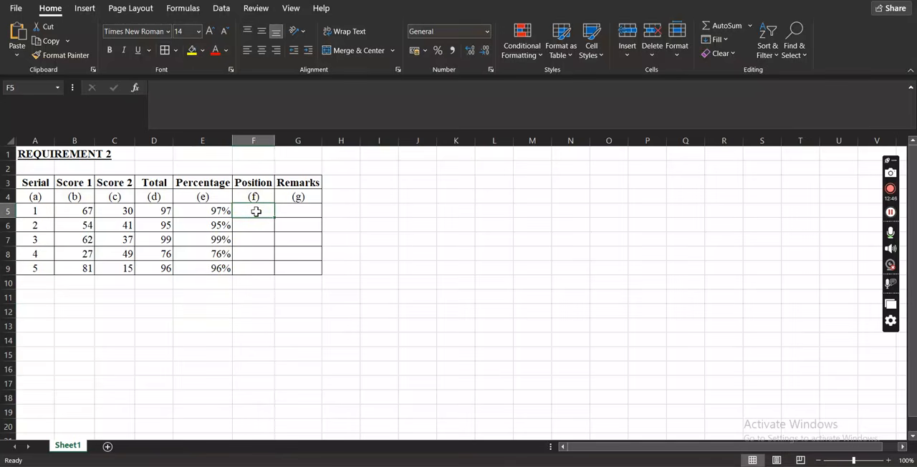
text(=ra)
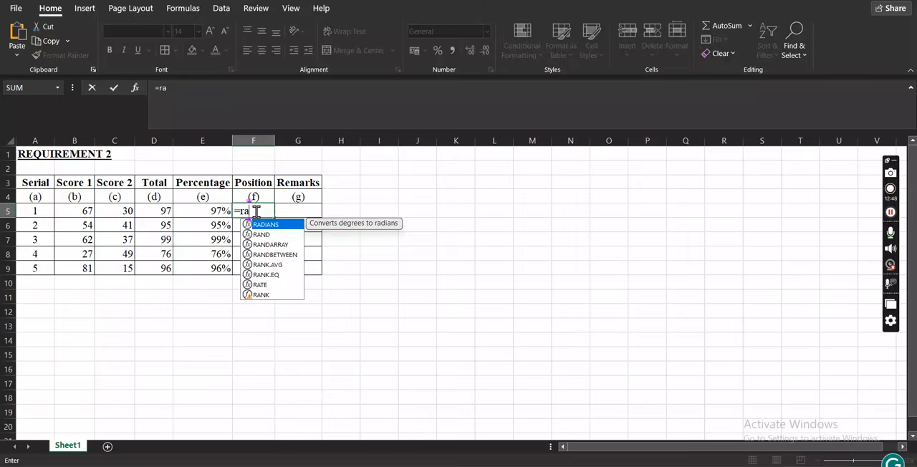
text(nk()
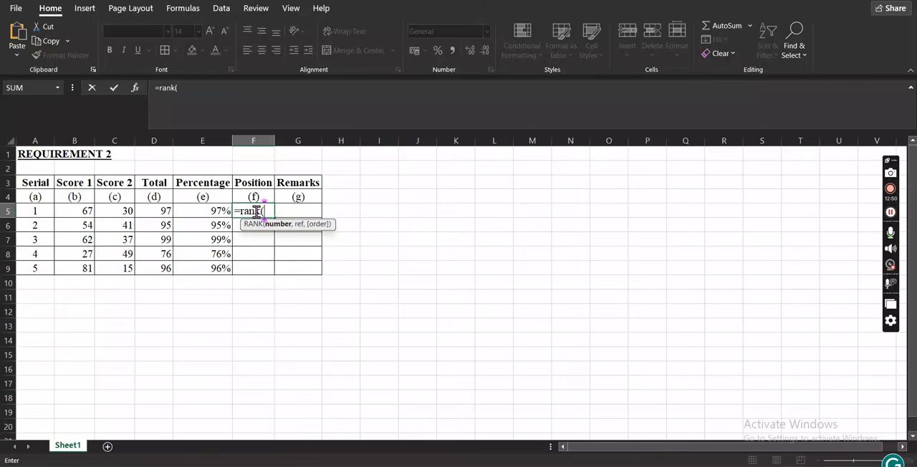
click(215, 211)
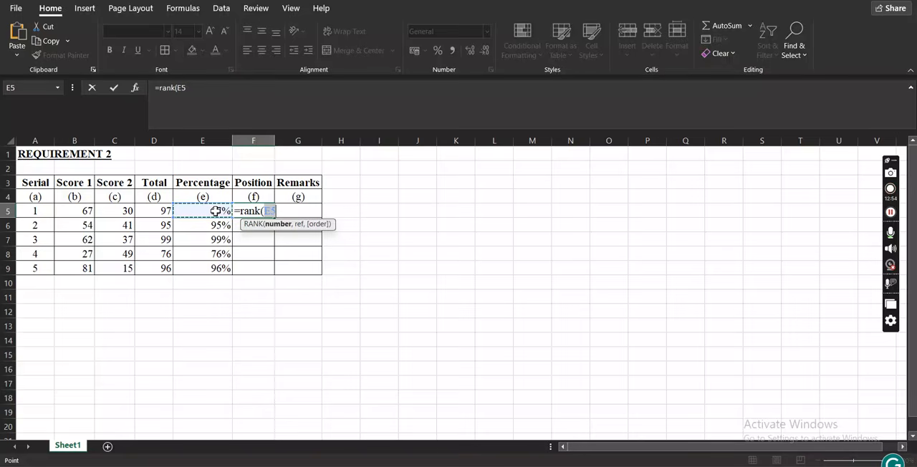
text(,)
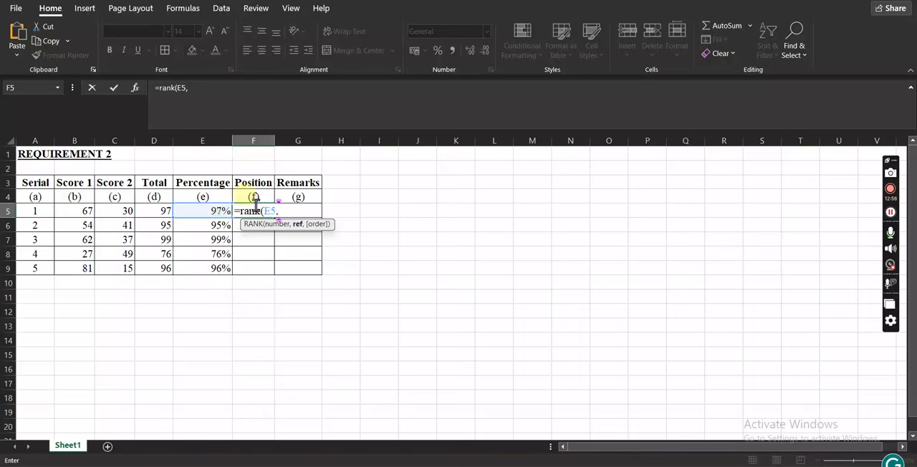
click(214, 213)
drag(211, 223, 210, 254)
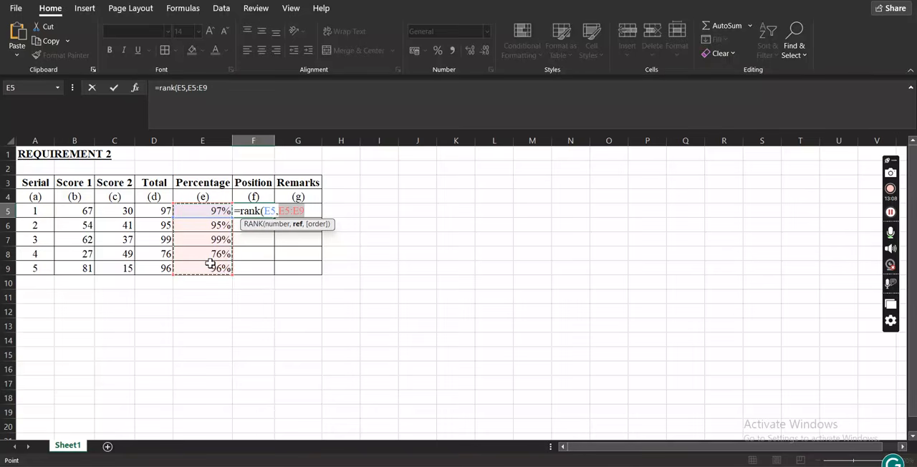
key(F4)
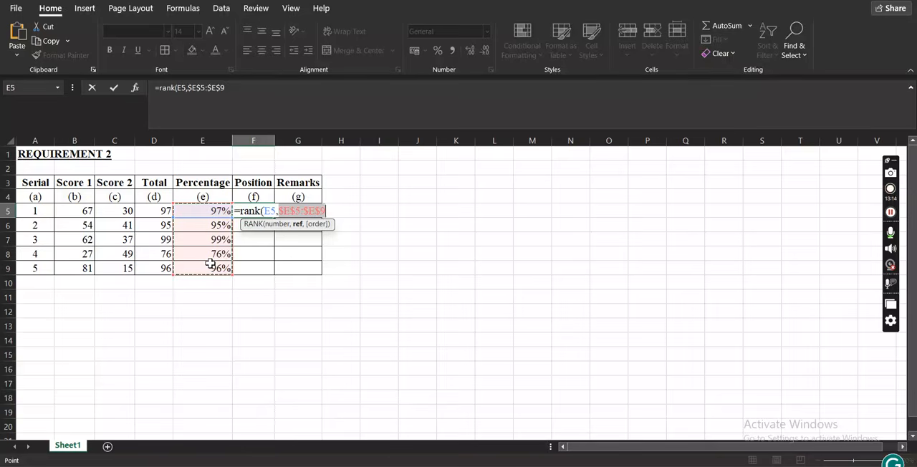
key(Return)
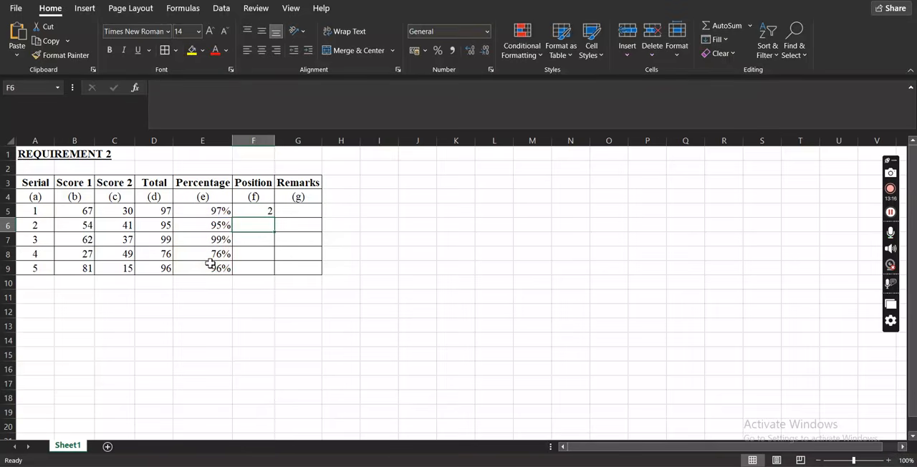
Fill the Position formula from cell F5 down to F9.
click(261, 209)
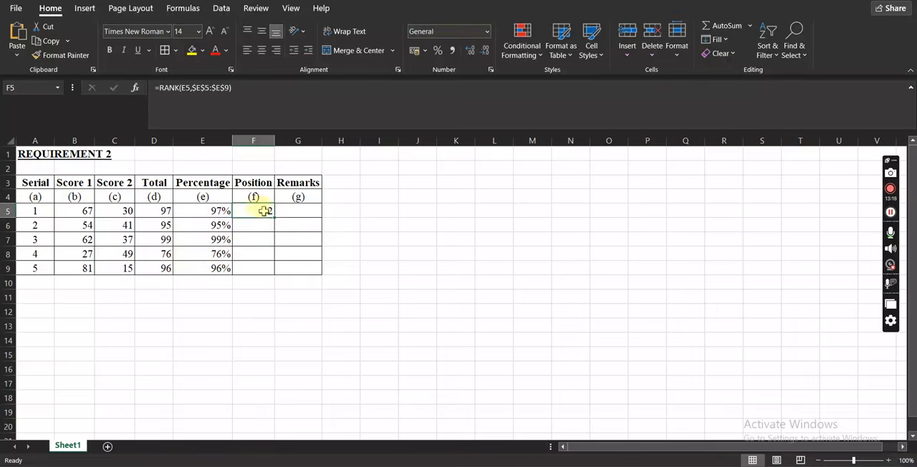
drag(274, 218, 271, 270)
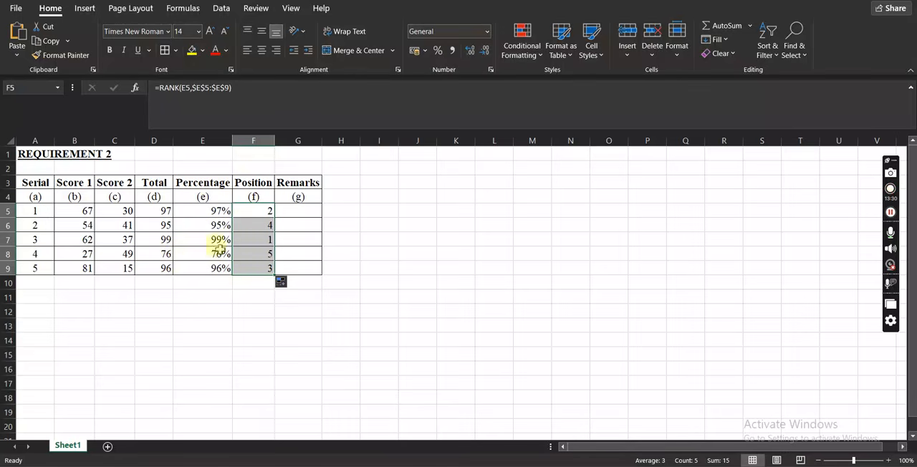
click(414, 245)
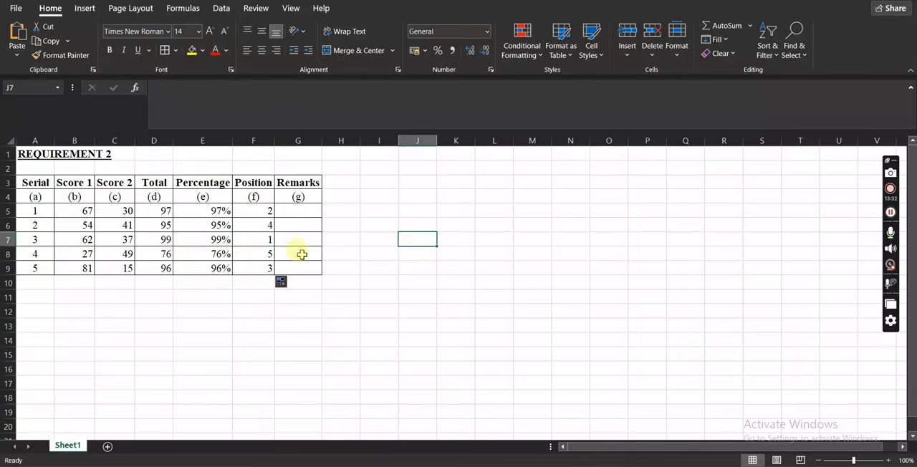
Check the formula in F7 and review each serial's row in order of its position, from first to last.
click(252, 239)
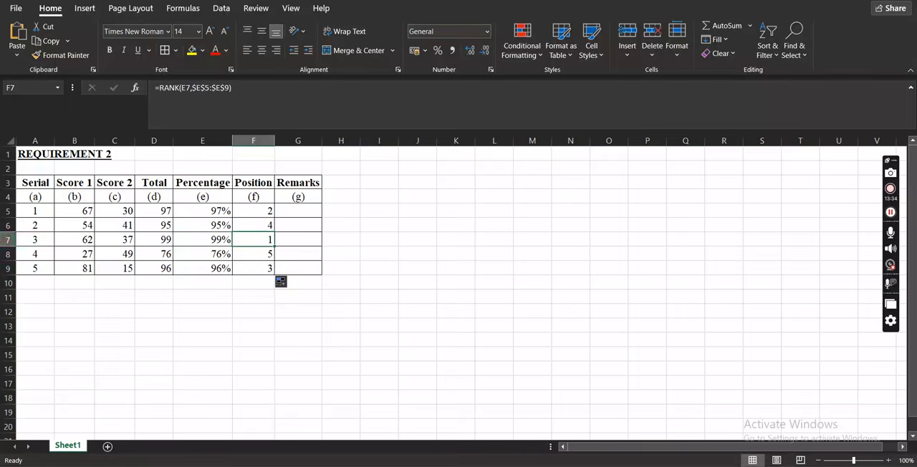
click(8, 239)
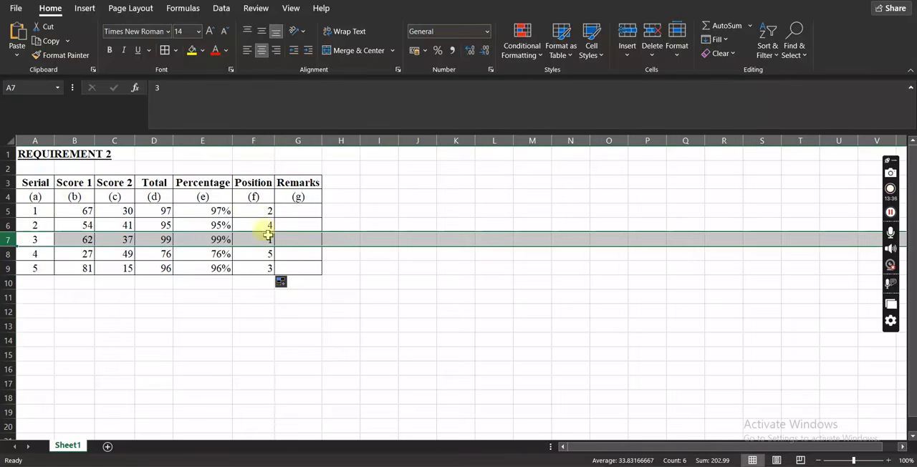
click(8, 211)
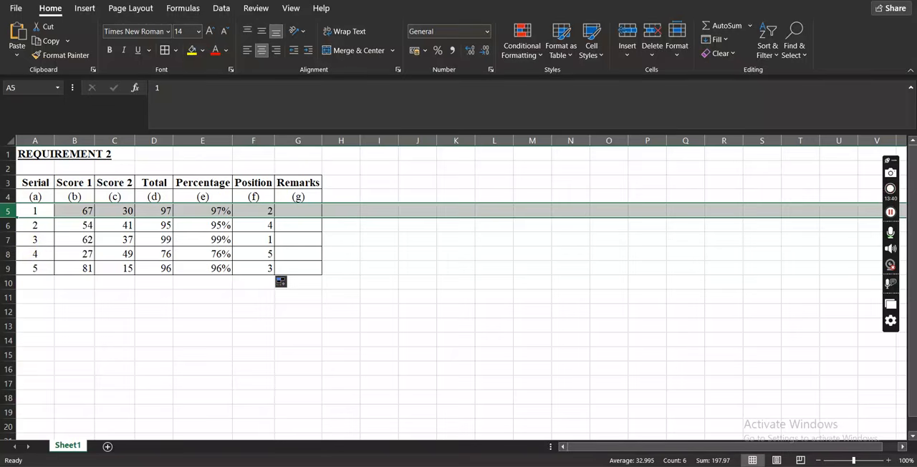
click(8, 268)
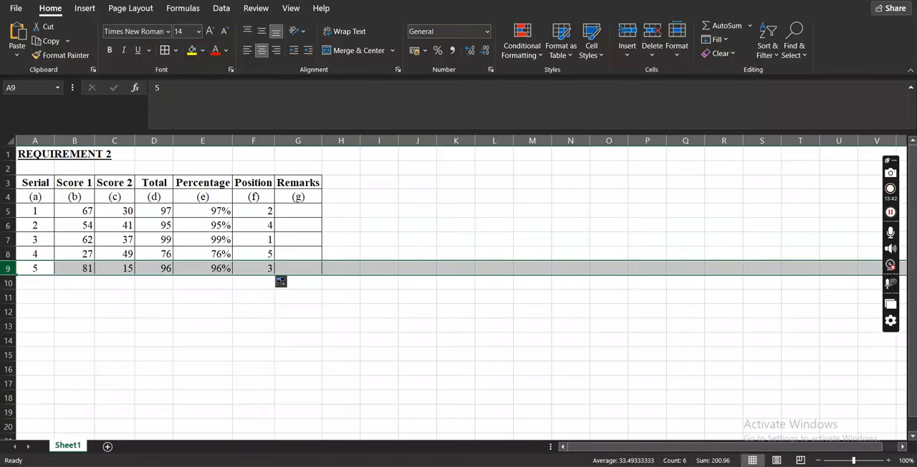
click(8, 225)
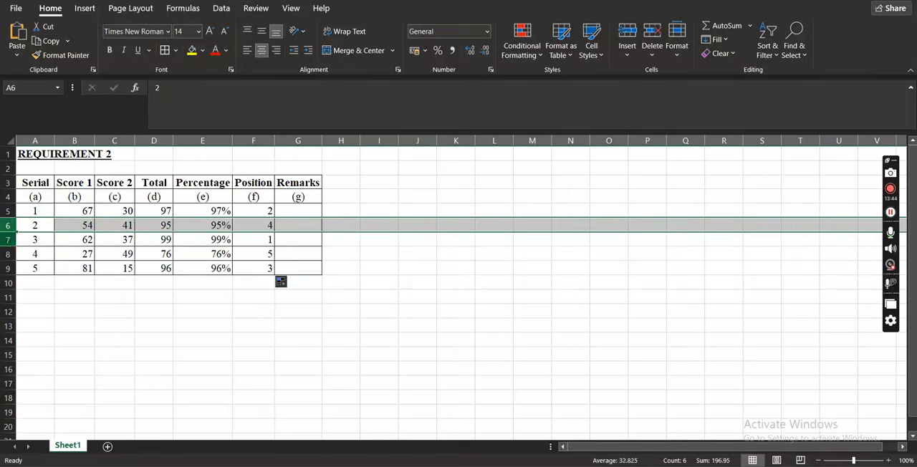
click(8, 254)
click(182, 351)
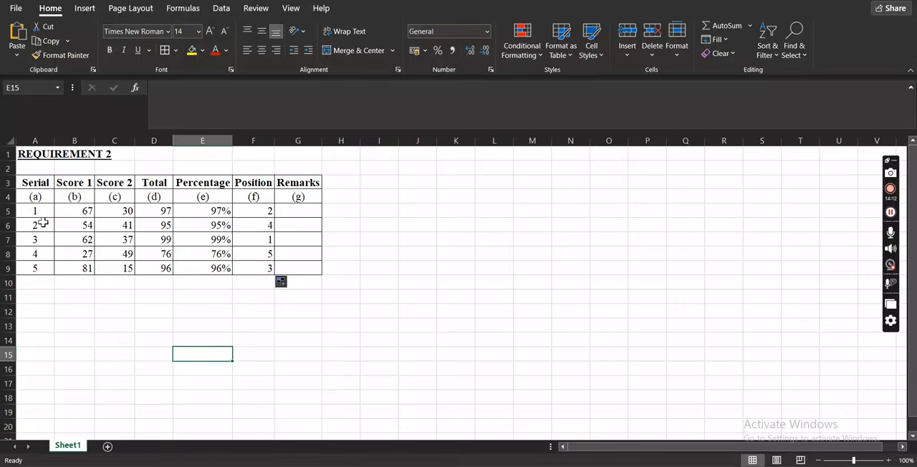
Custom sort the range B4:F9 with row 4 as headers, by column (f) on cell values from smallest to largest.
click(72, 196)
right_click(69, 193)
click(60, 195)
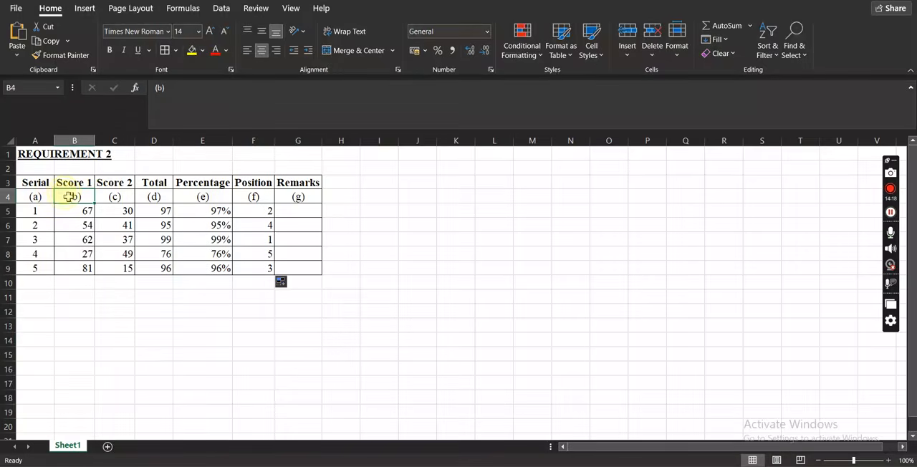
drag(90, 198, 254, 268)
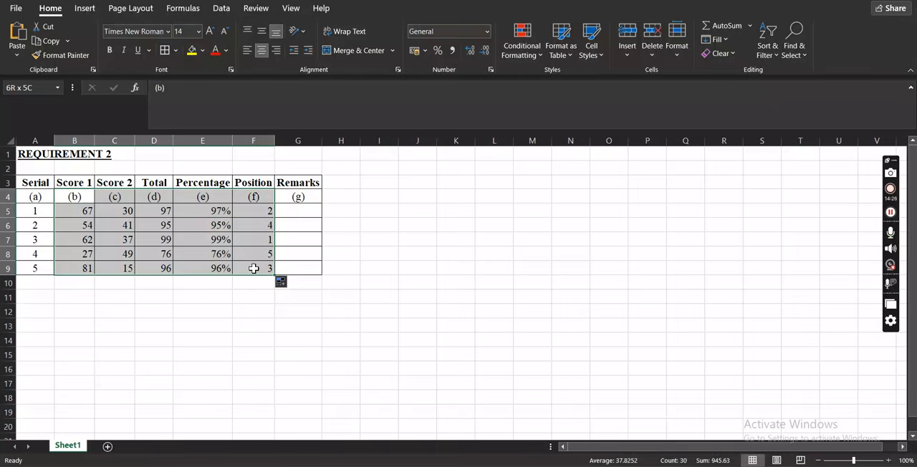
drag(253, 268, 249, 265)
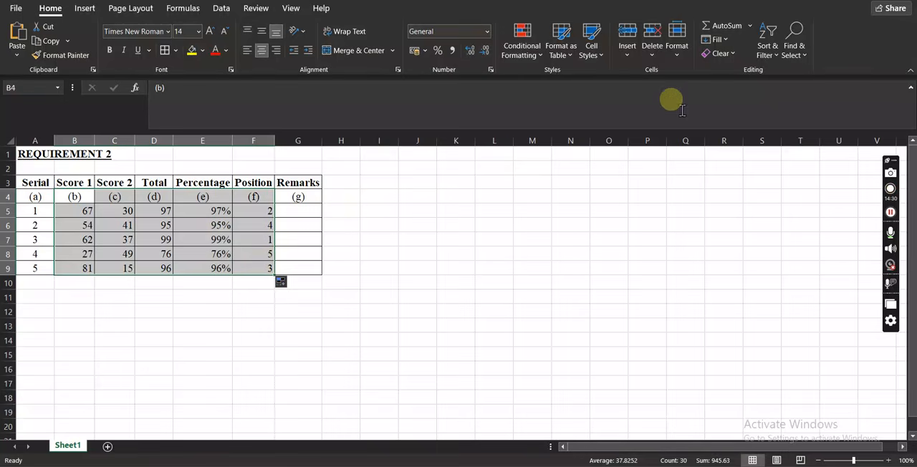
click(773, 45)
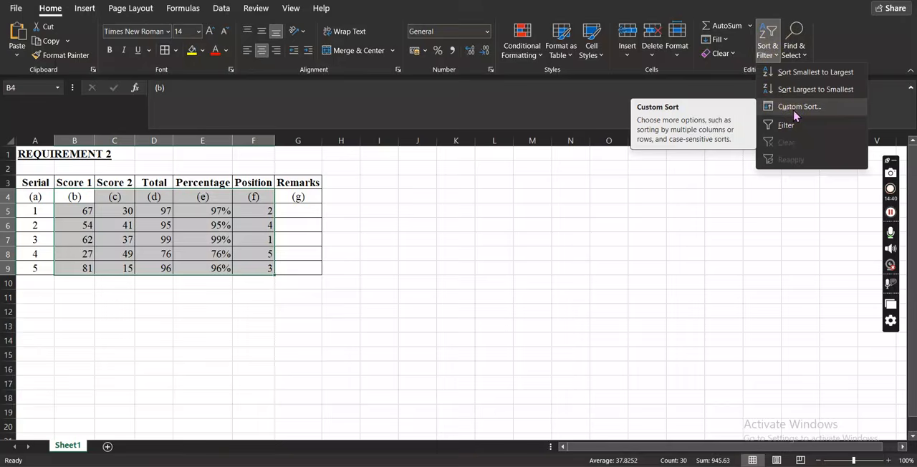
click(793, 109)
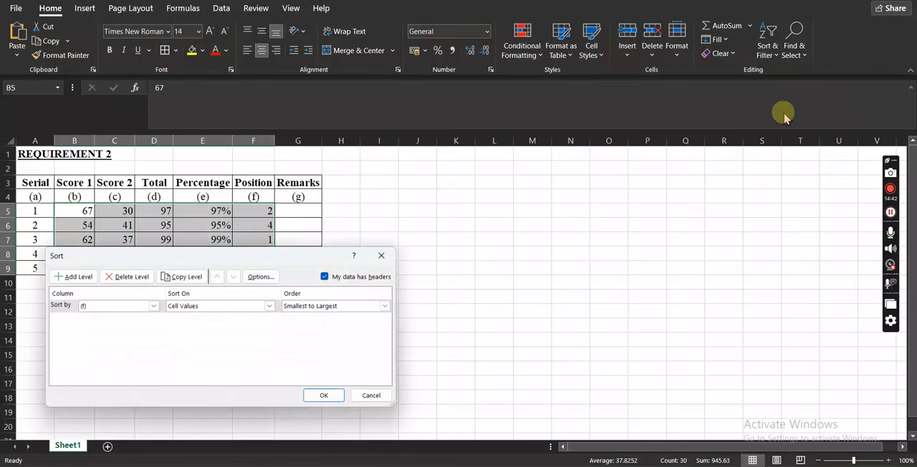
drag(220, 258, 587, 154)
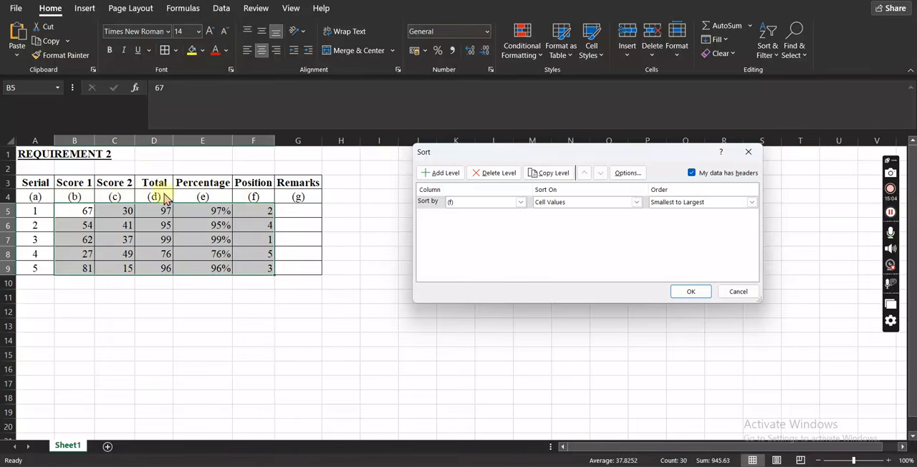
click(691, 174)
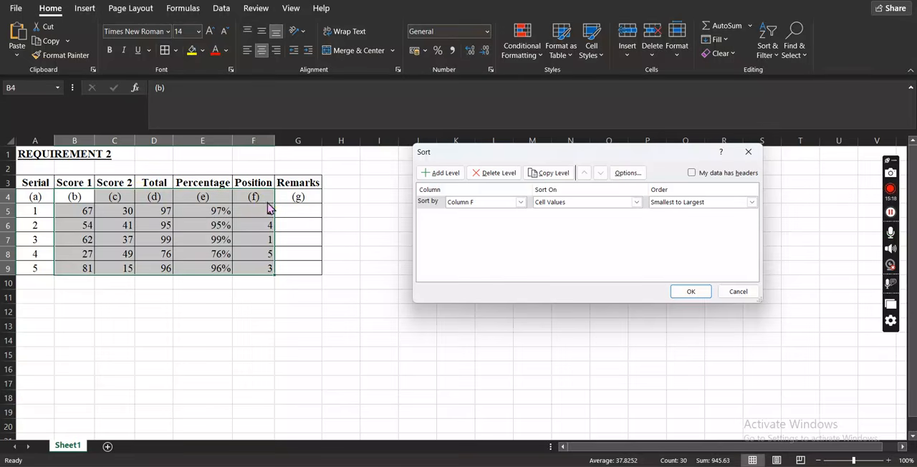
click(691, 173)
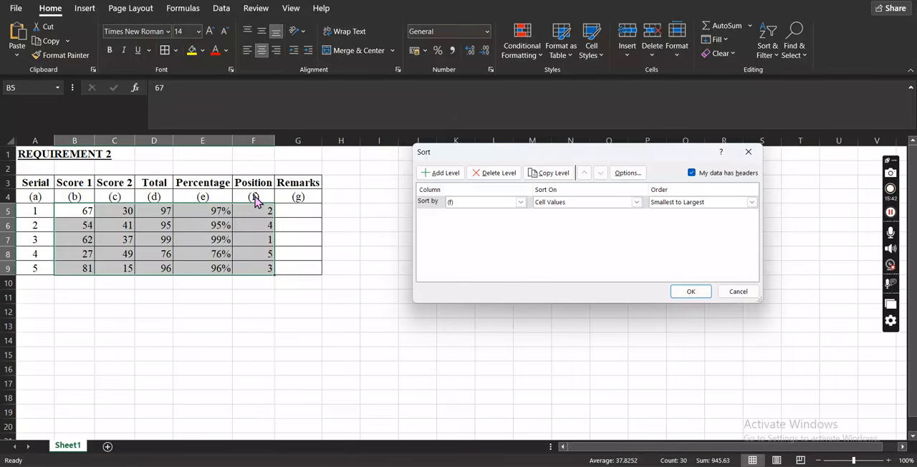
click(520, 203)
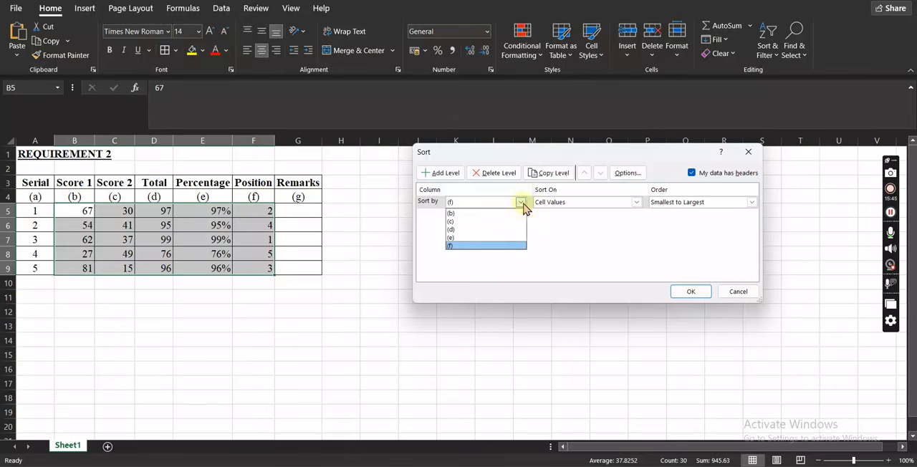
click(466, 247)
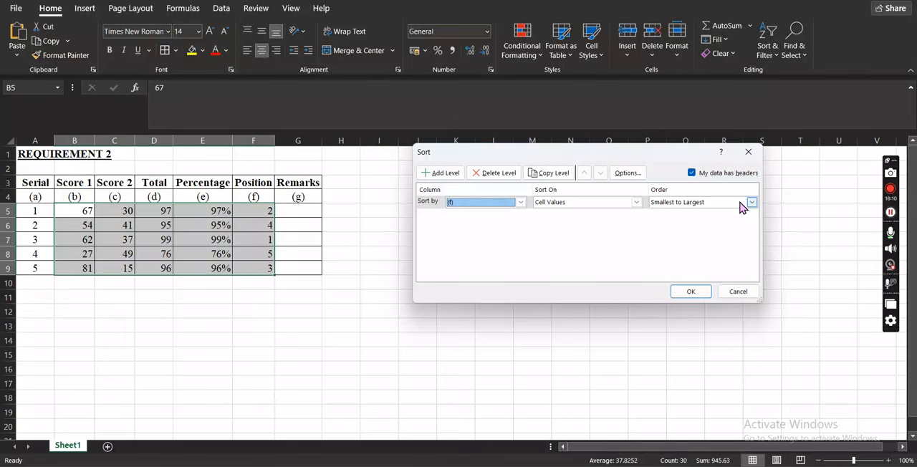
click(690, 292)
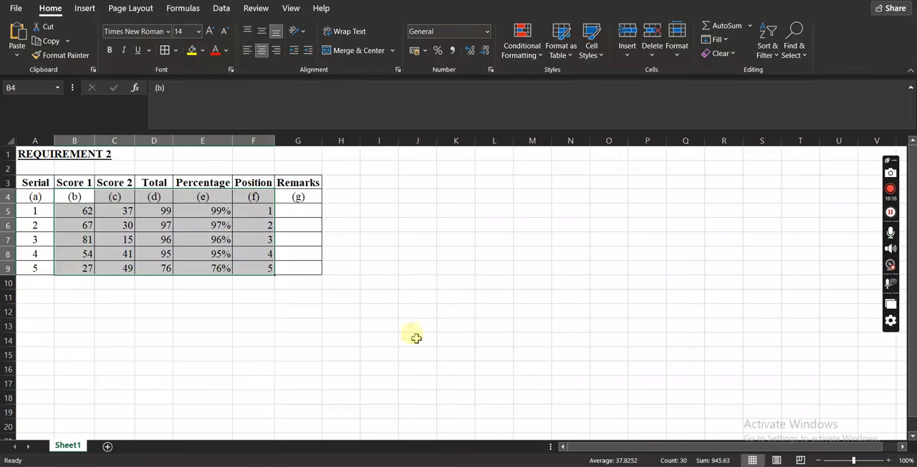
click(315, 324)
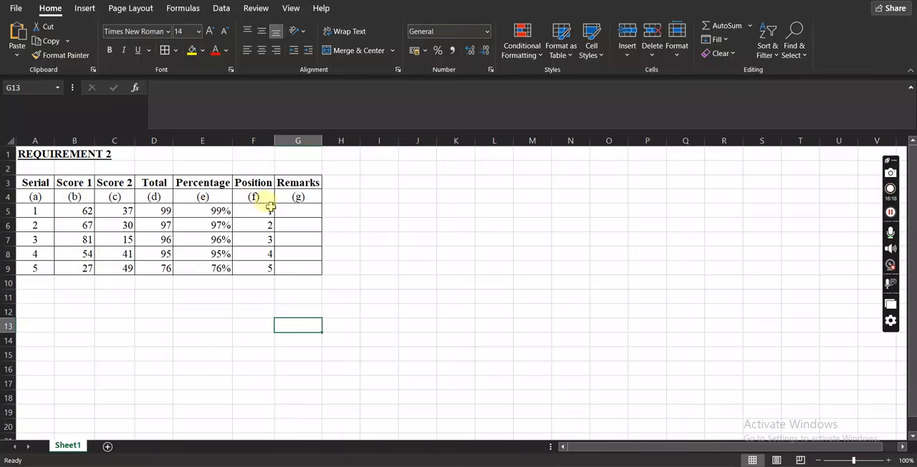